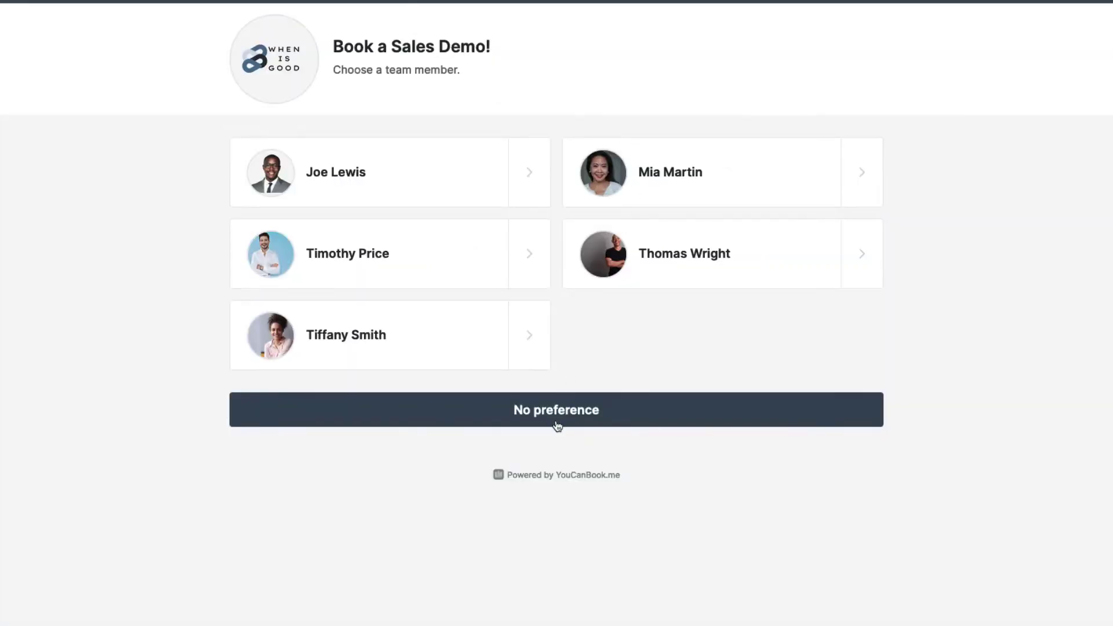
- Book the Monday 1 November 8:00 AM slot with no preference, entering the booker's name and e-mail
left_click(560, 416)
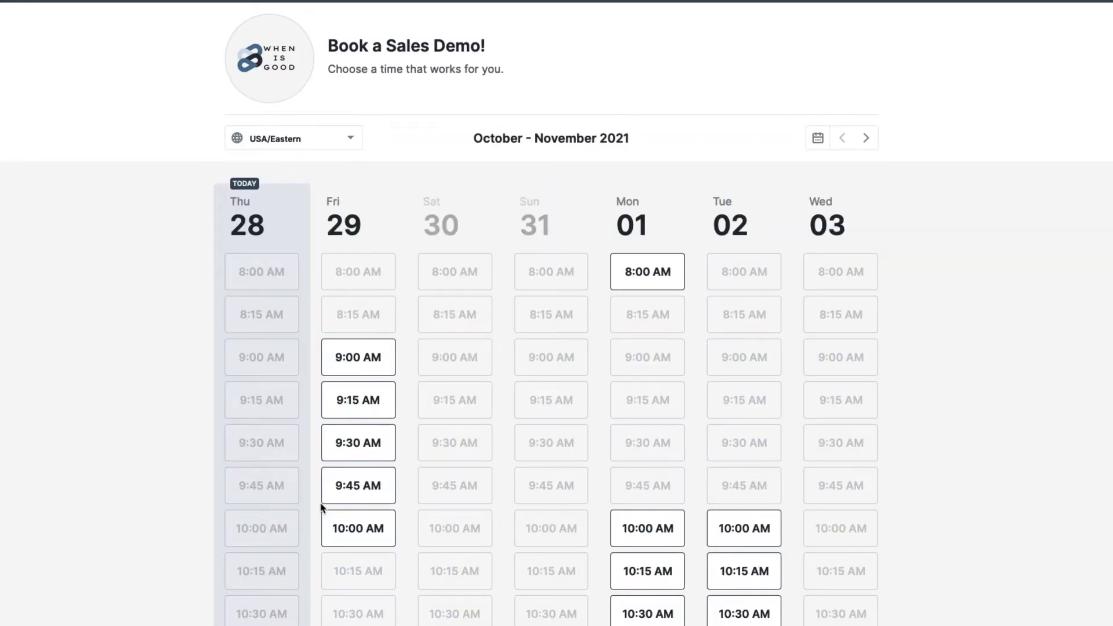
left_click(657, 273)
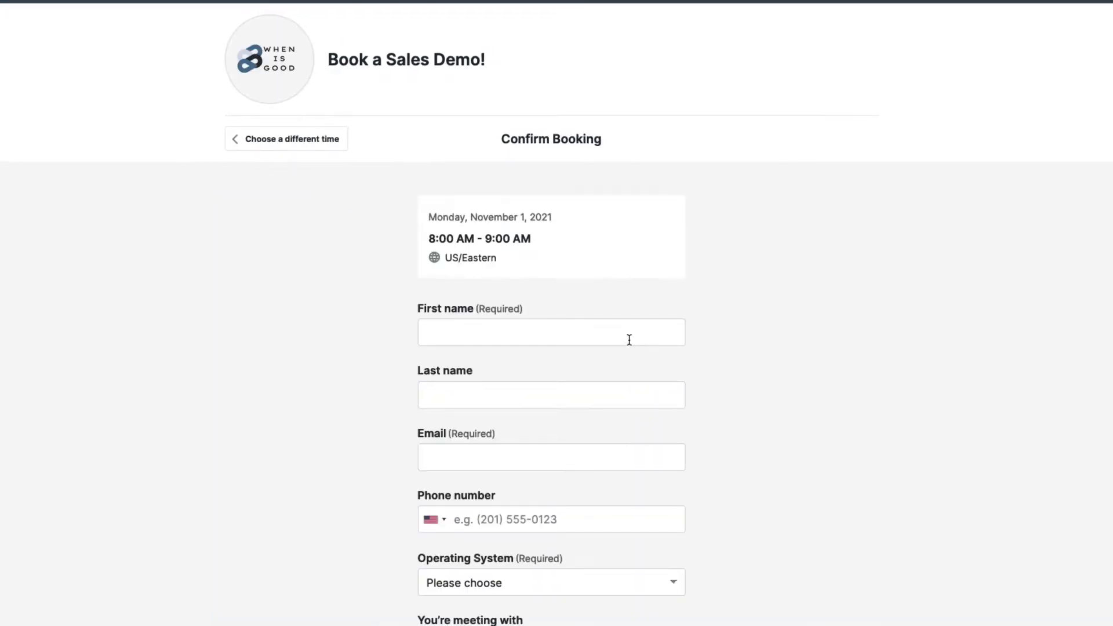
left_click(629, 340)
key("Tab")
key("Tab")
type("m.konway@example.com")
key("Tab")
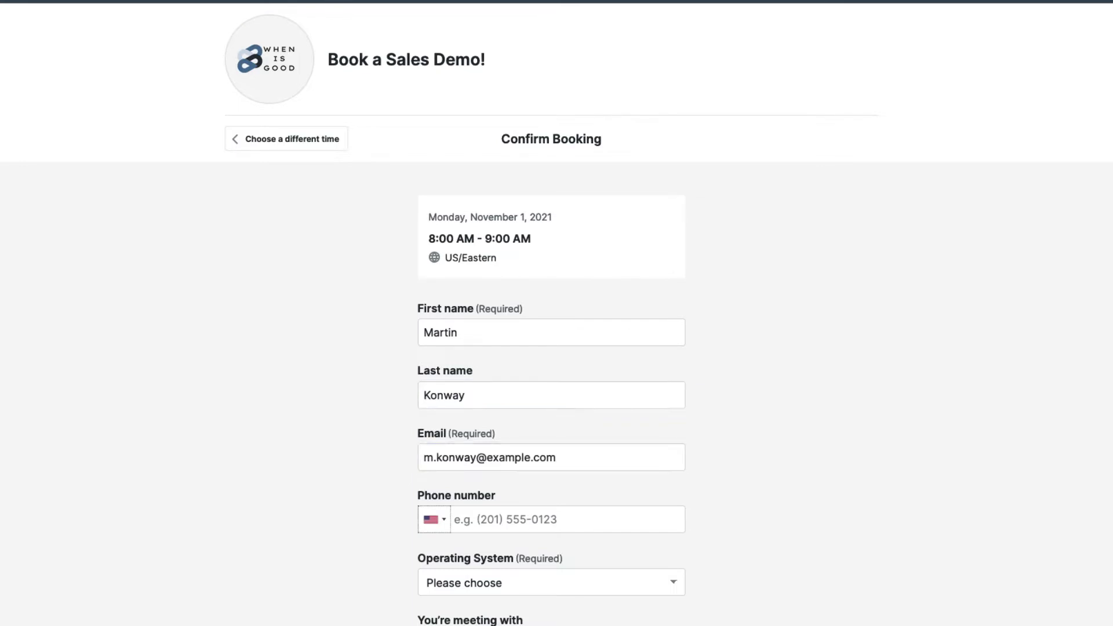
- Choose Mac as the operating system and confirm the booking
scroll(733, 378, "down", 3)
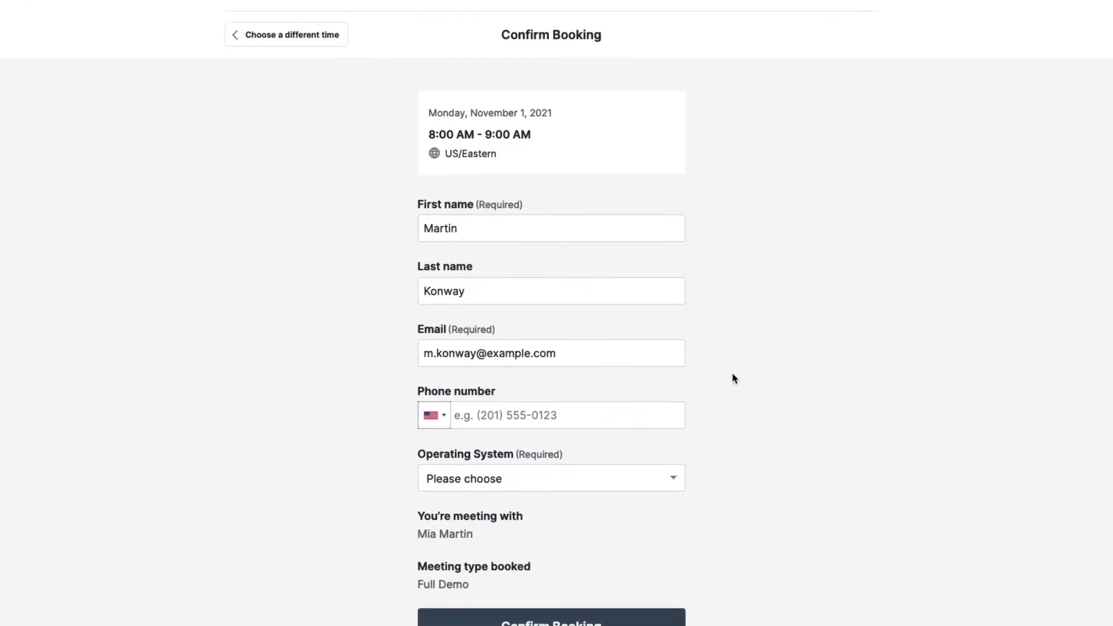
left_click(626, 475)
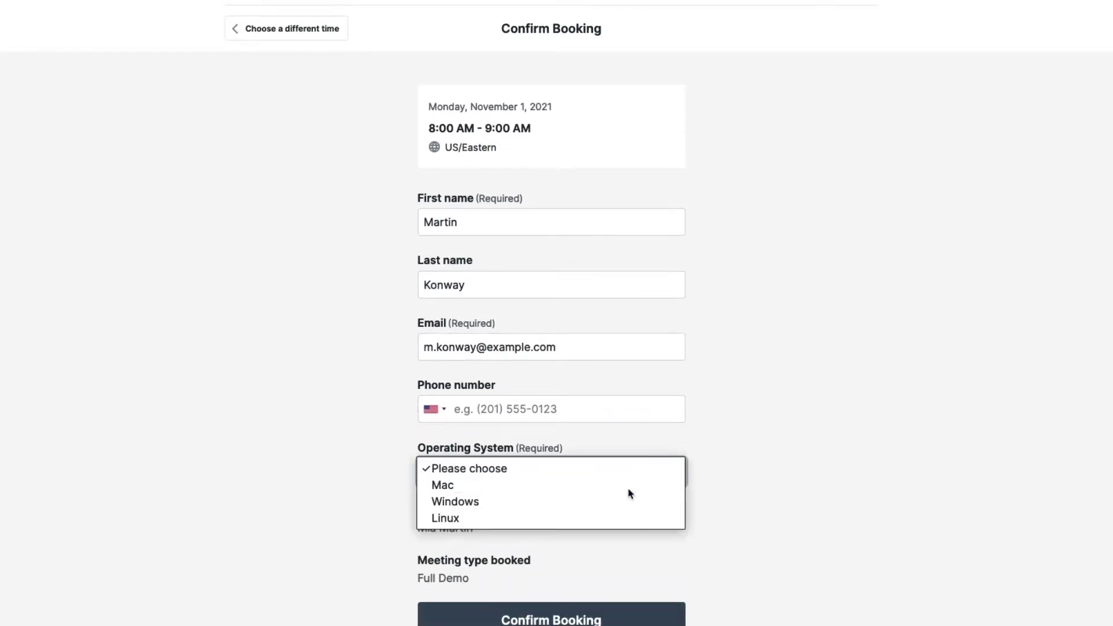
left_click(629, 488)
left_click(571, 619)
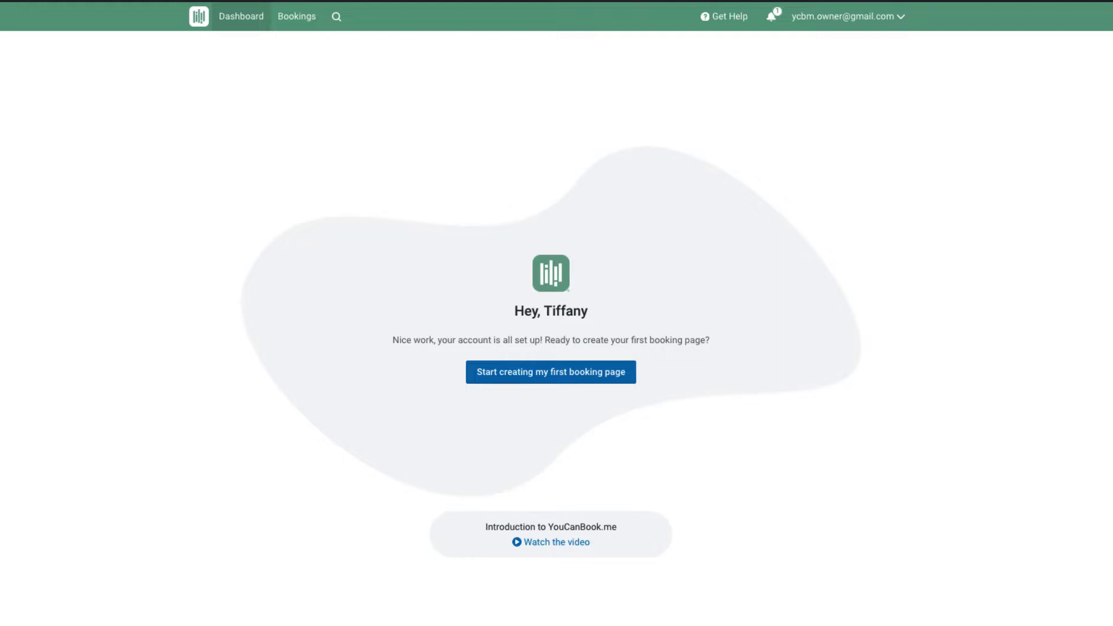
- Send team invitations to four colleagues' e-mail addresses from Team Management
left_click(877, 26)
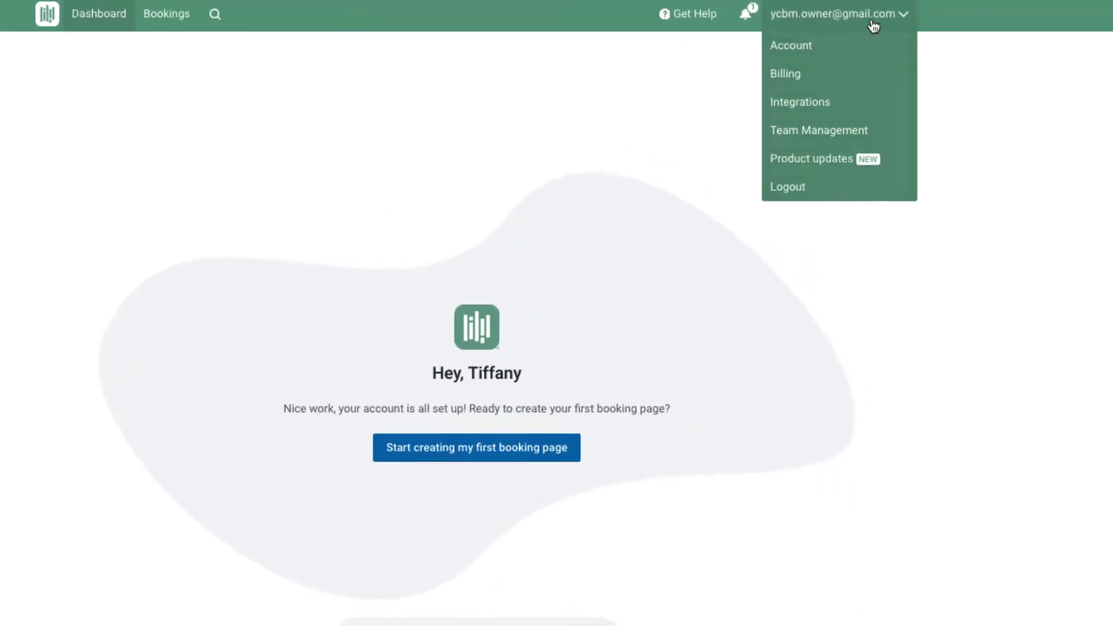
left_click(837, 138)
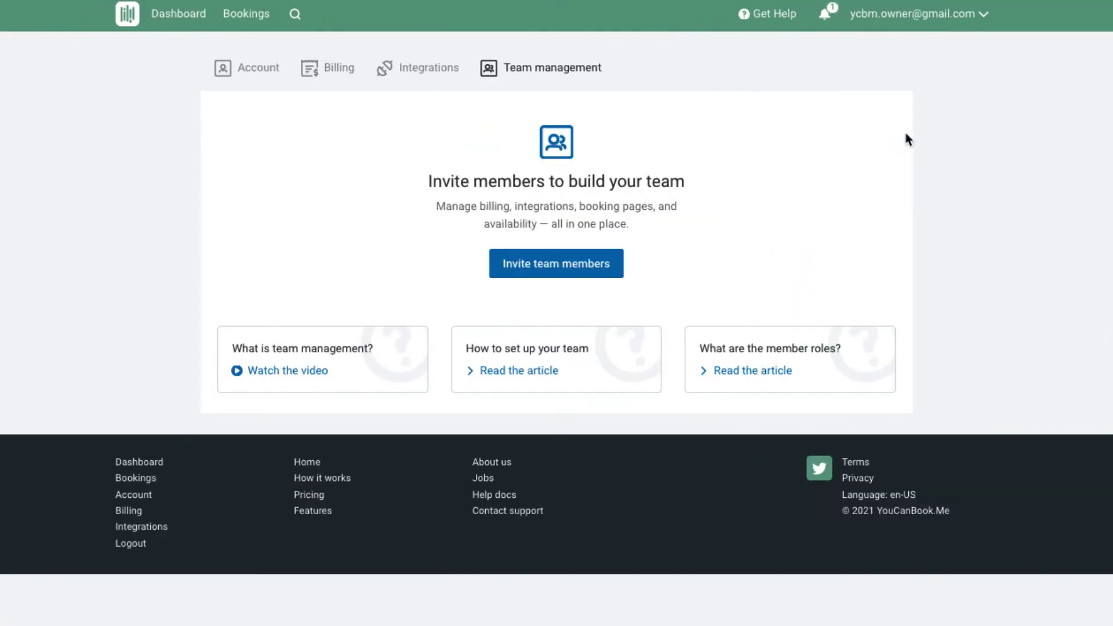
left_click(537, 264)
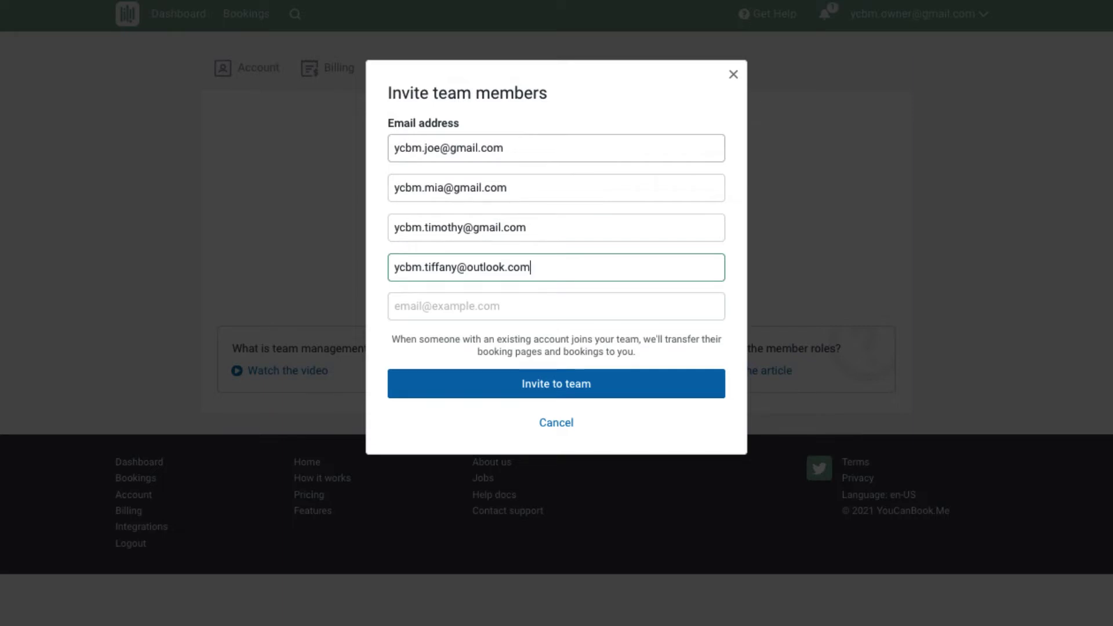
left_click(557, 306)
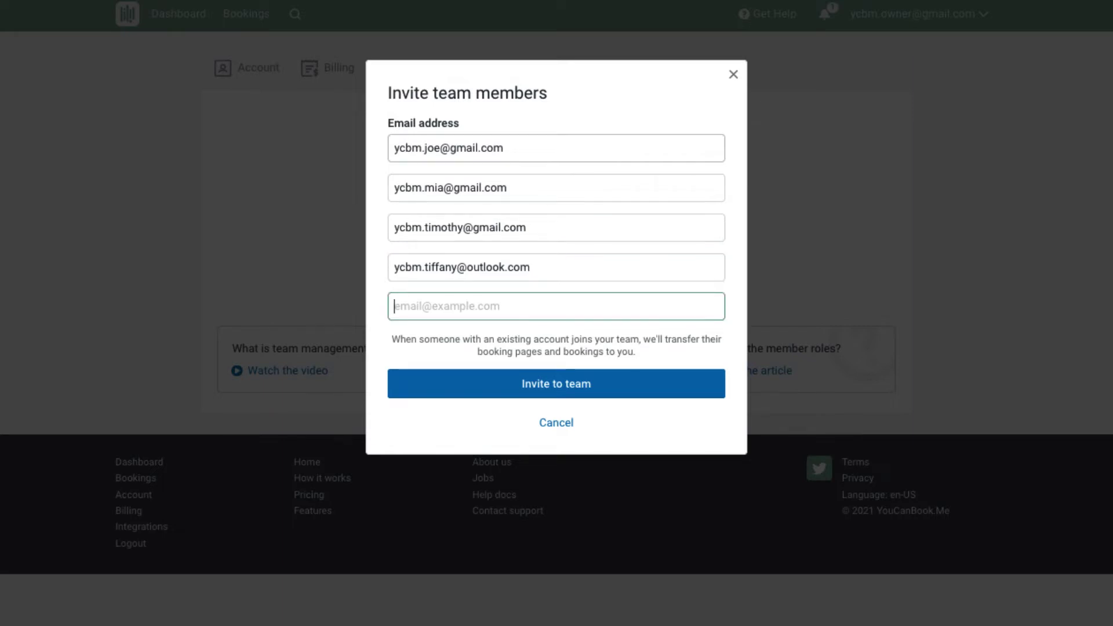
left_click(584, 391)
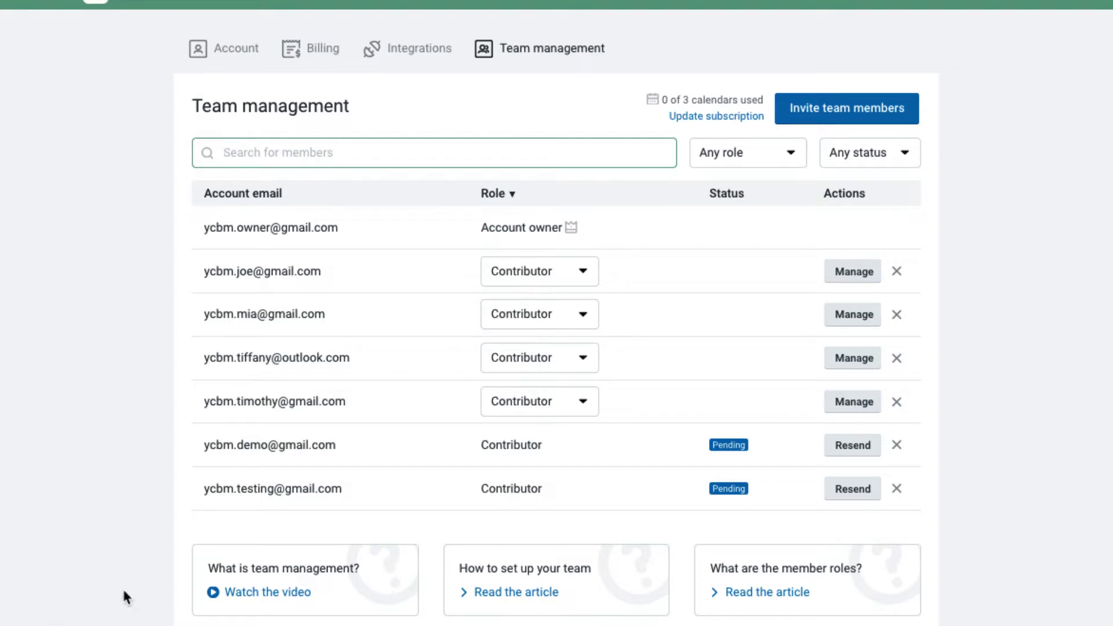
- Change the first listed member's role from Contributor to Administrator and confirm
left_click(582, 271)
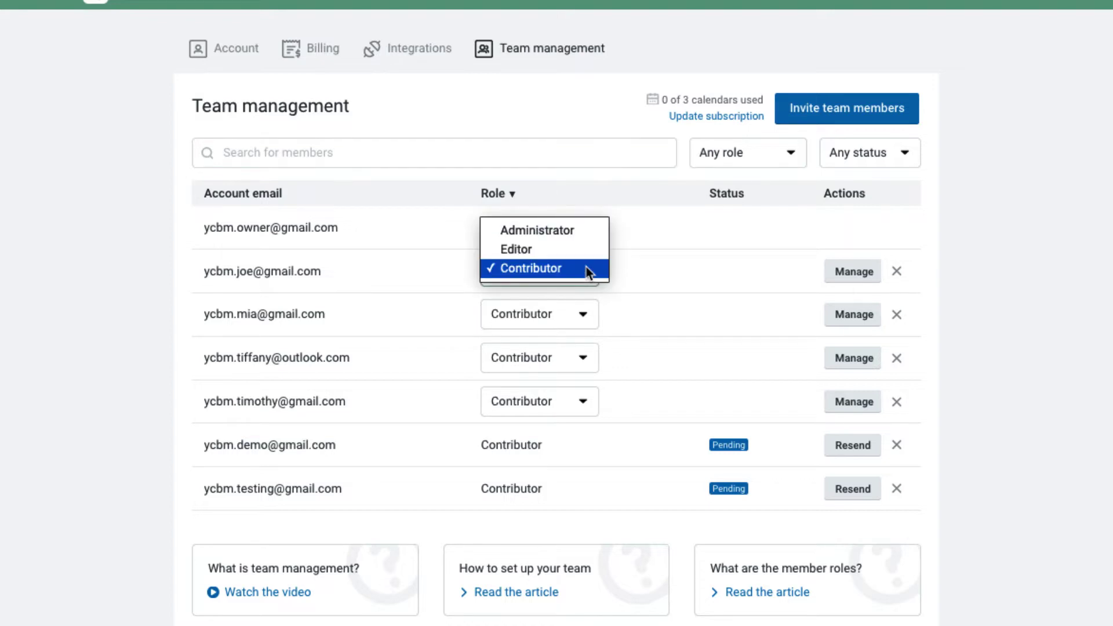
left_click(591, 229)
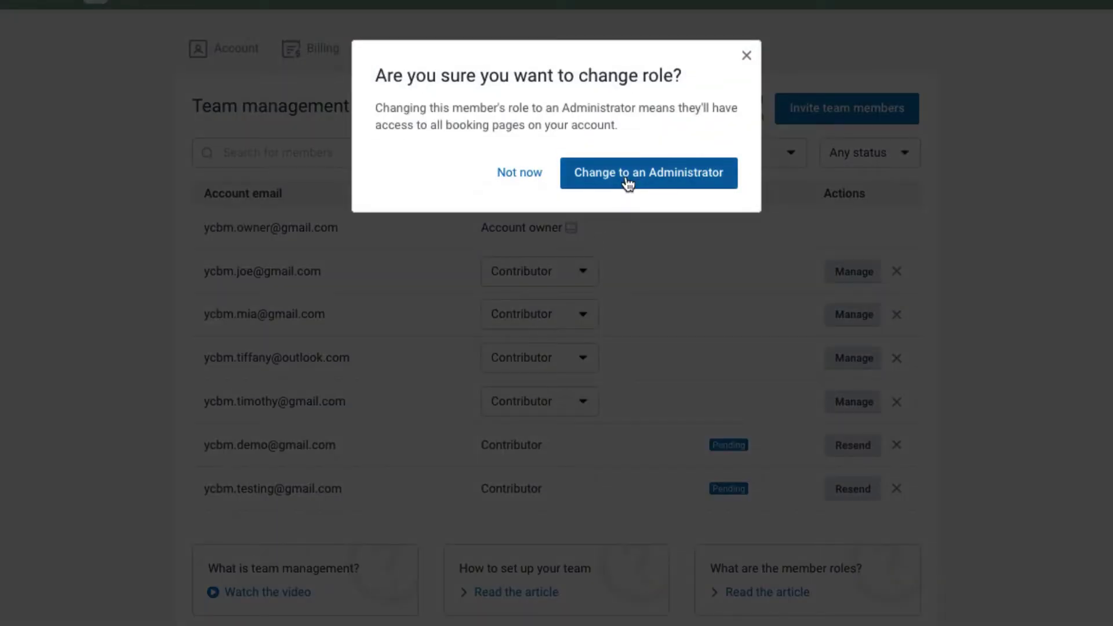
left_click(627, 183)
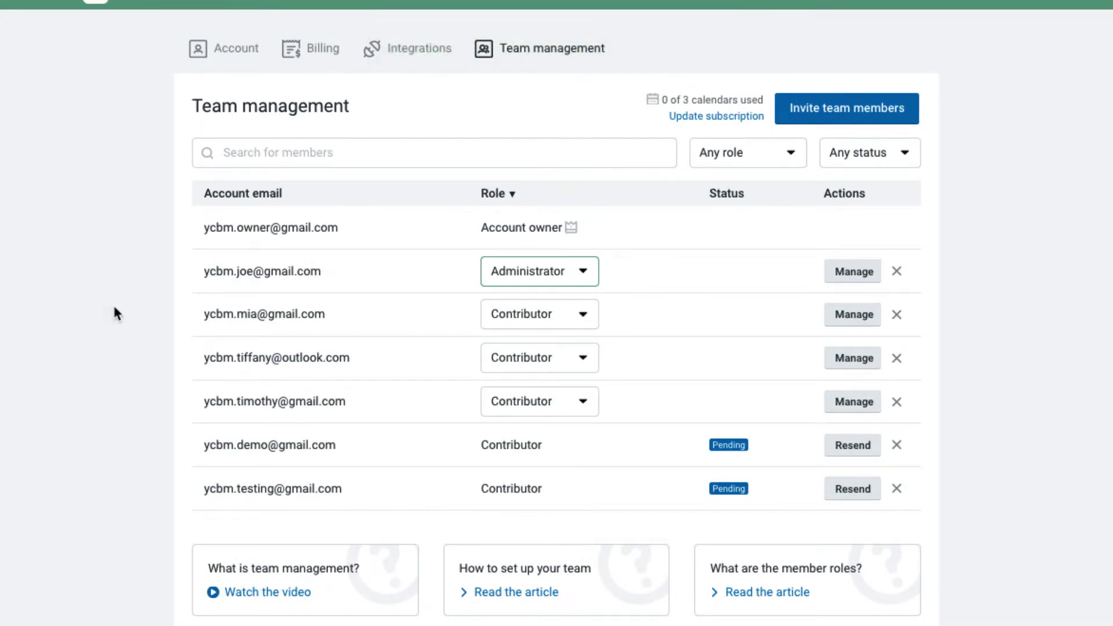
- Create the 'Book a Sales Demo!' page with link wig-sales and the When Is Good logo
left_click(172, 21)
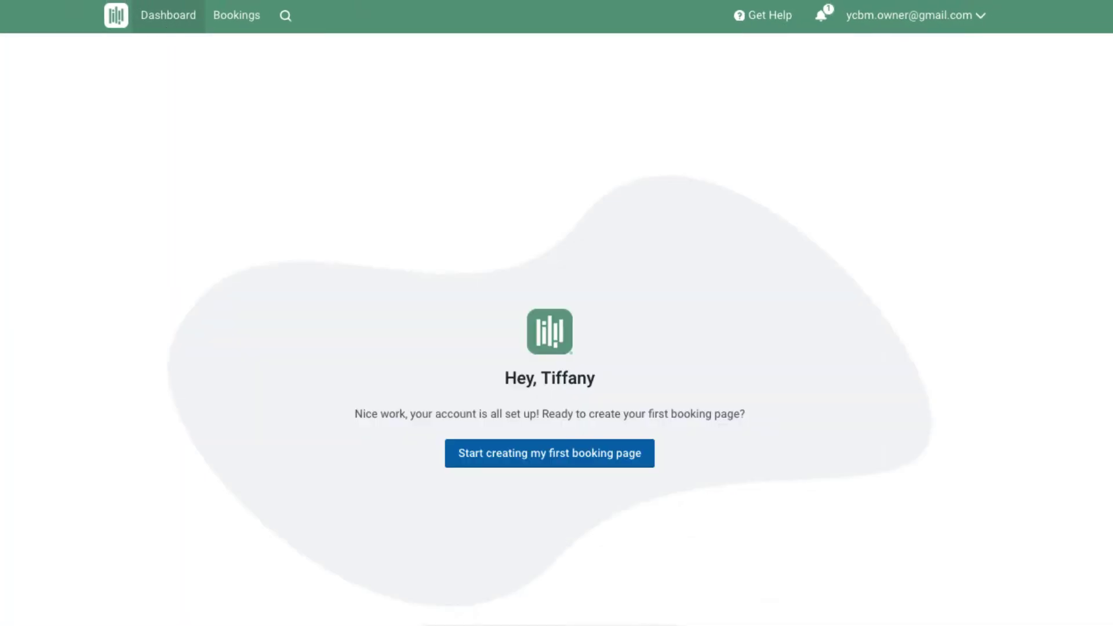
left_click(529, 460)
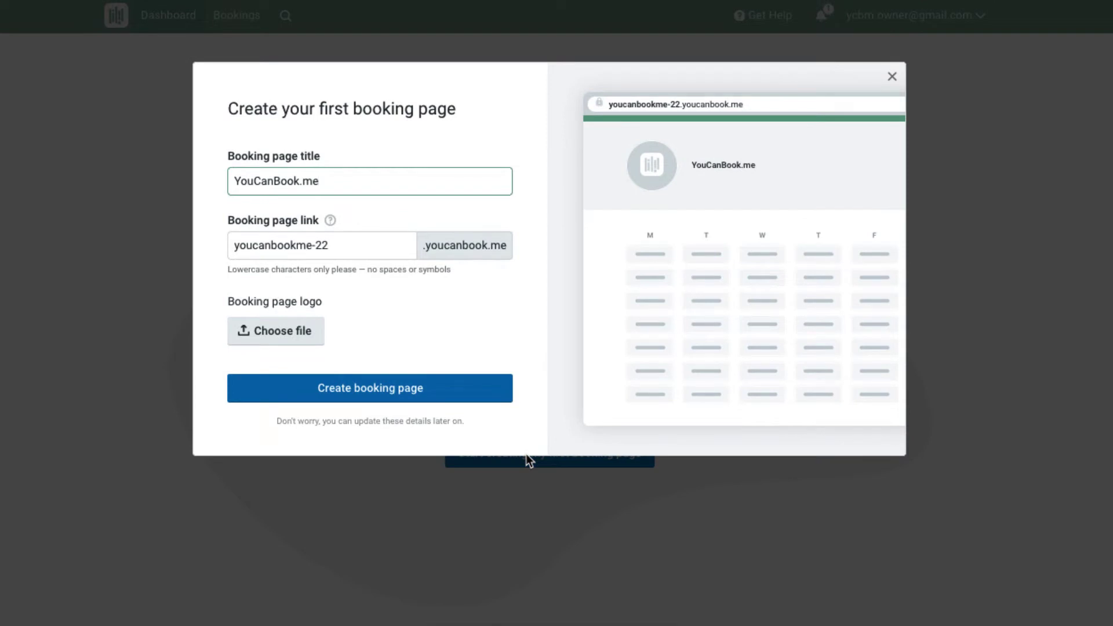
triple_click(330, 184)
type("Book a Sal")
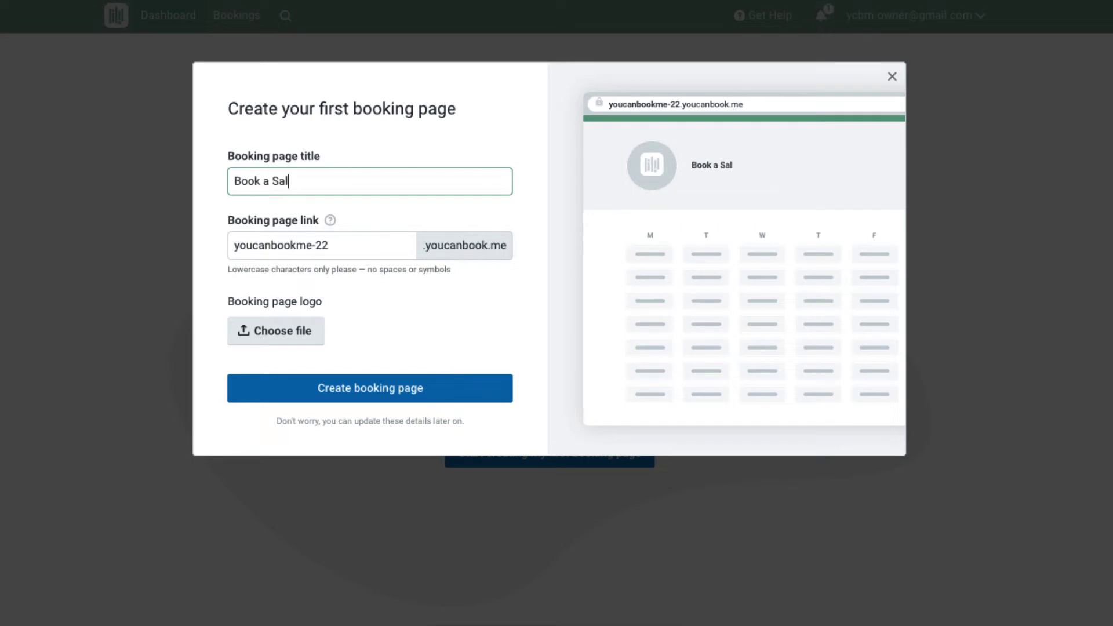
type("es Demo!")
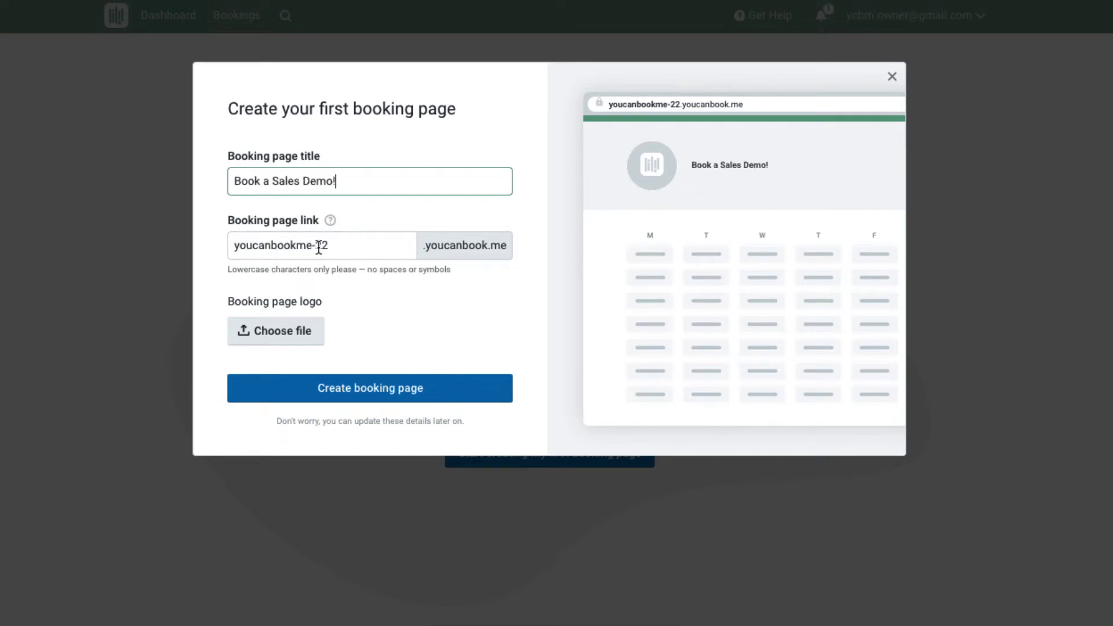
triple_click(318, 246)
type("wig-sales")
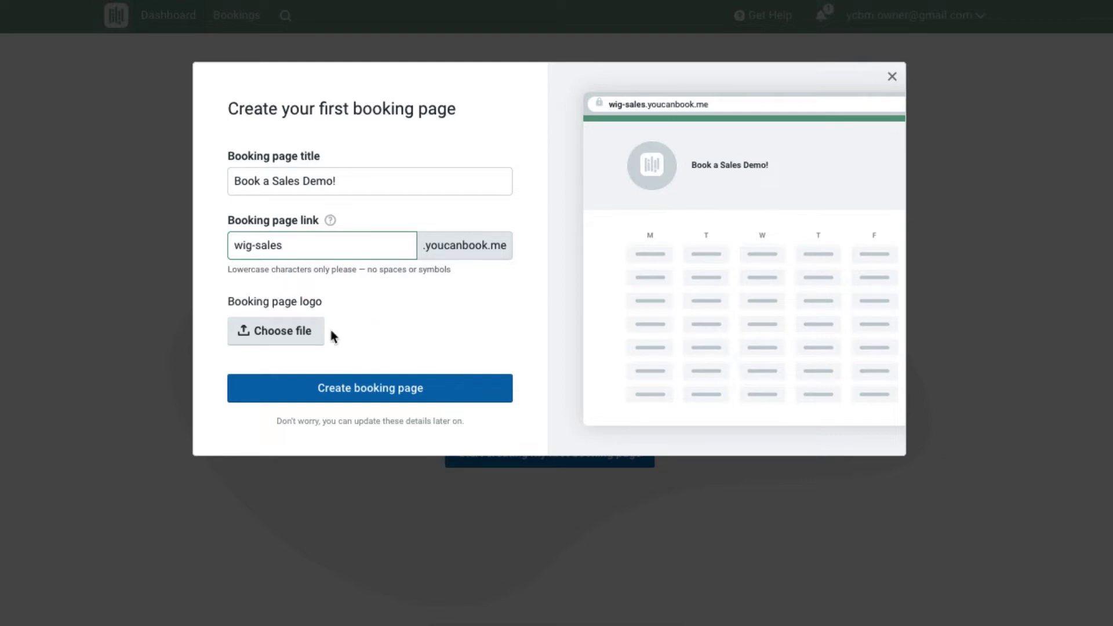
left_click(320, 330)
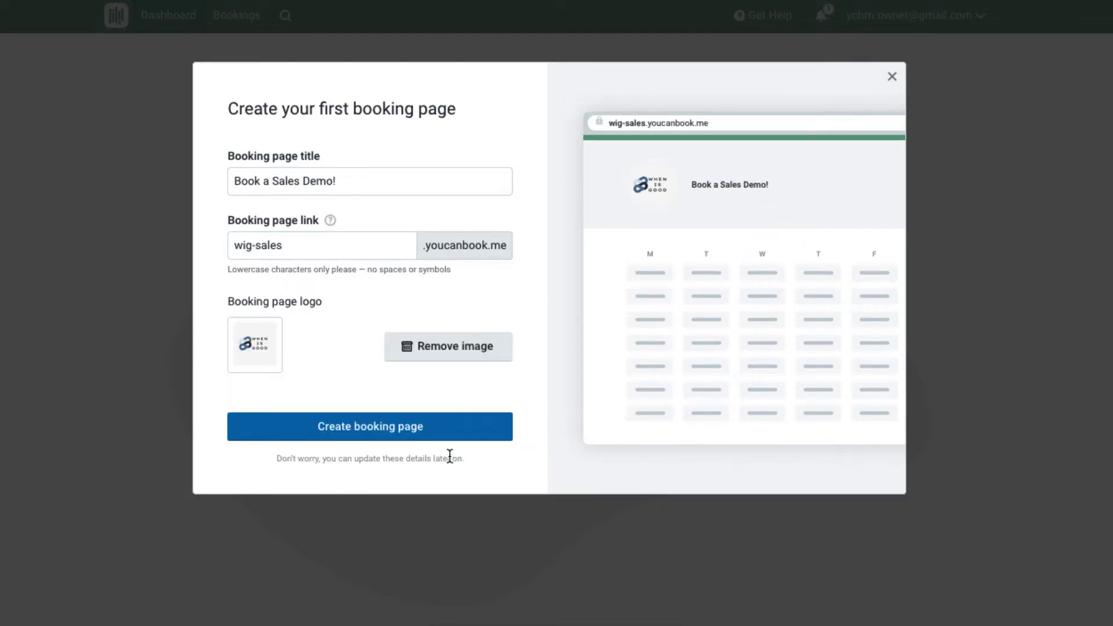
left_click(405, 429)
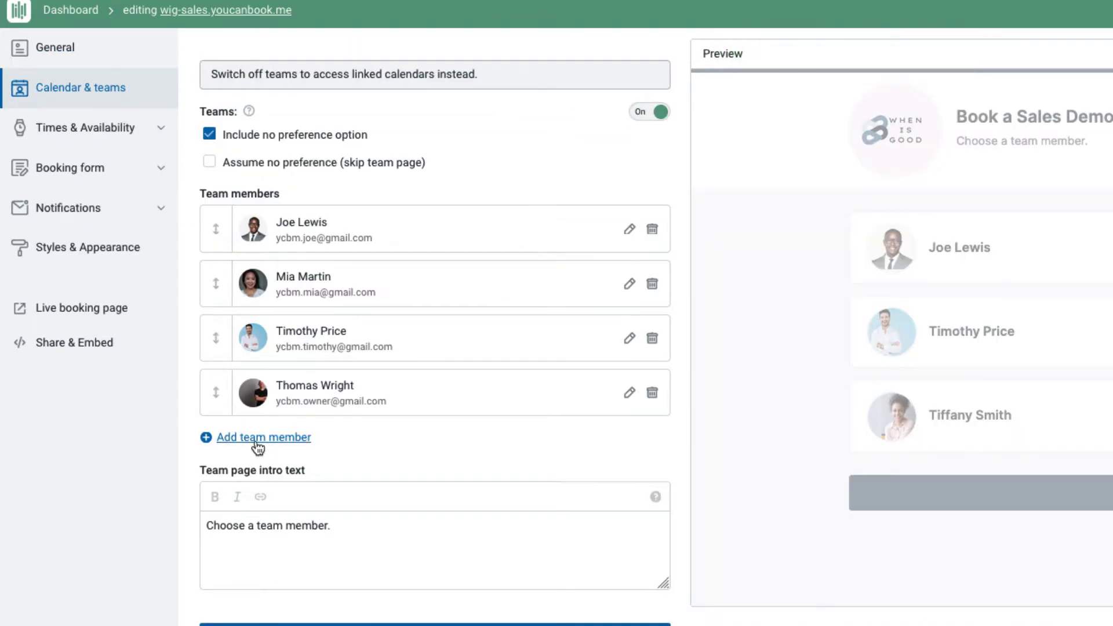
- Add a fifth team member with name, e-mail, Outlook Calendar and a Zoom account
left_click(257, 439)
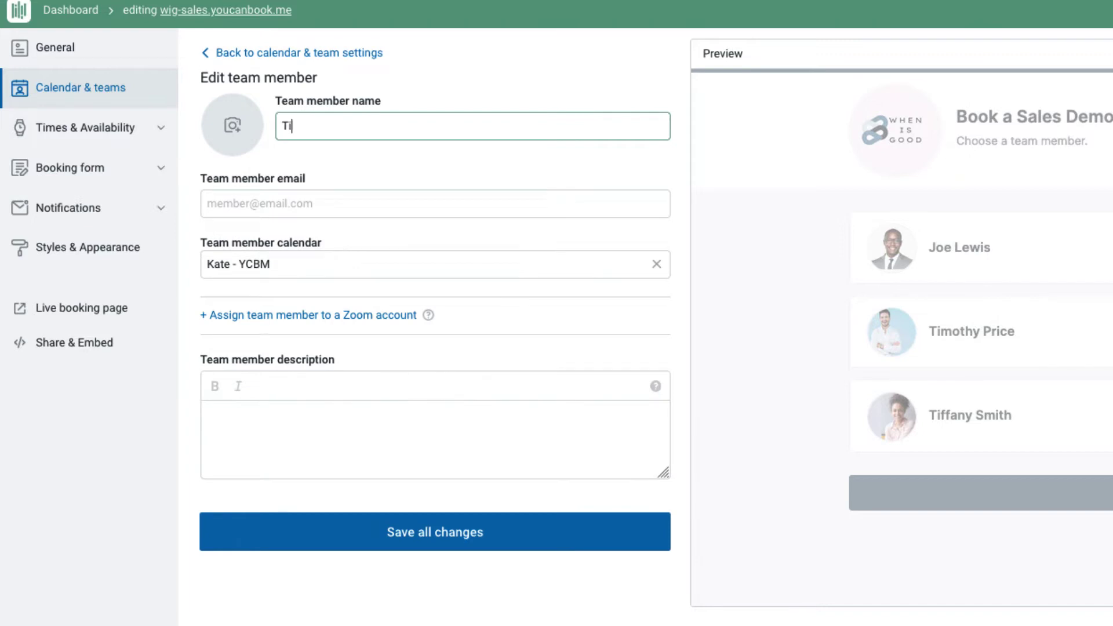
key("Tab")
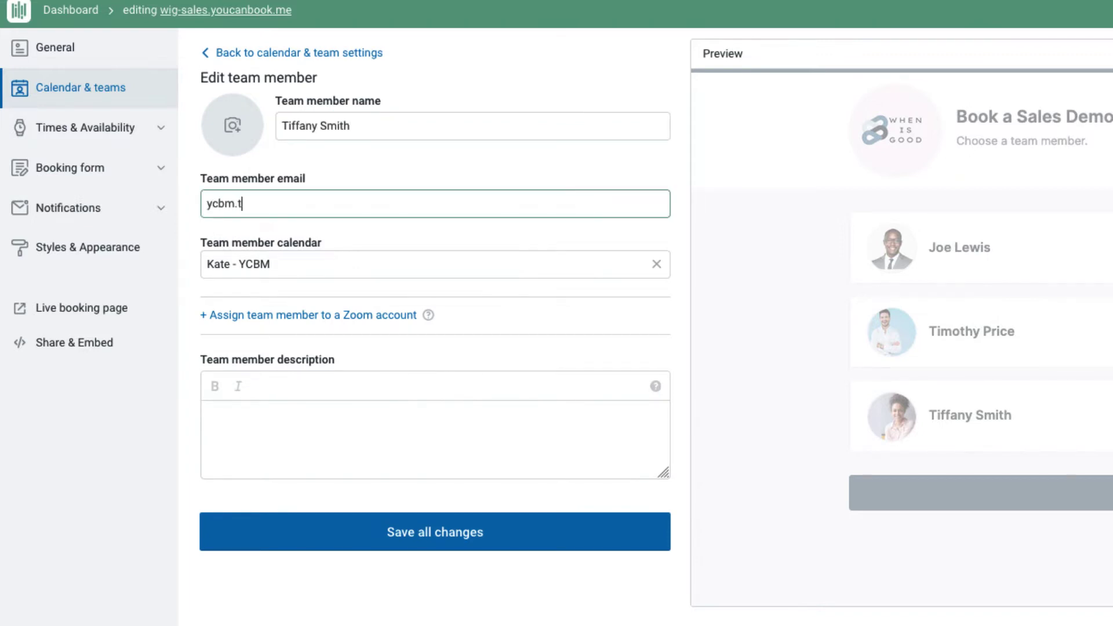
key("Tab")
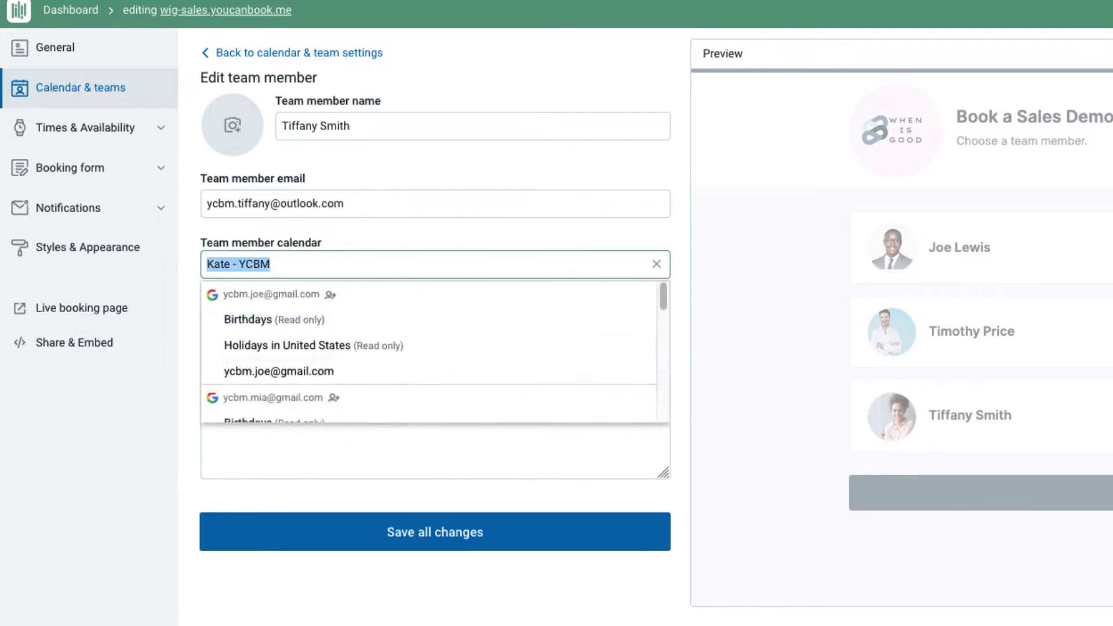
type("tiff")
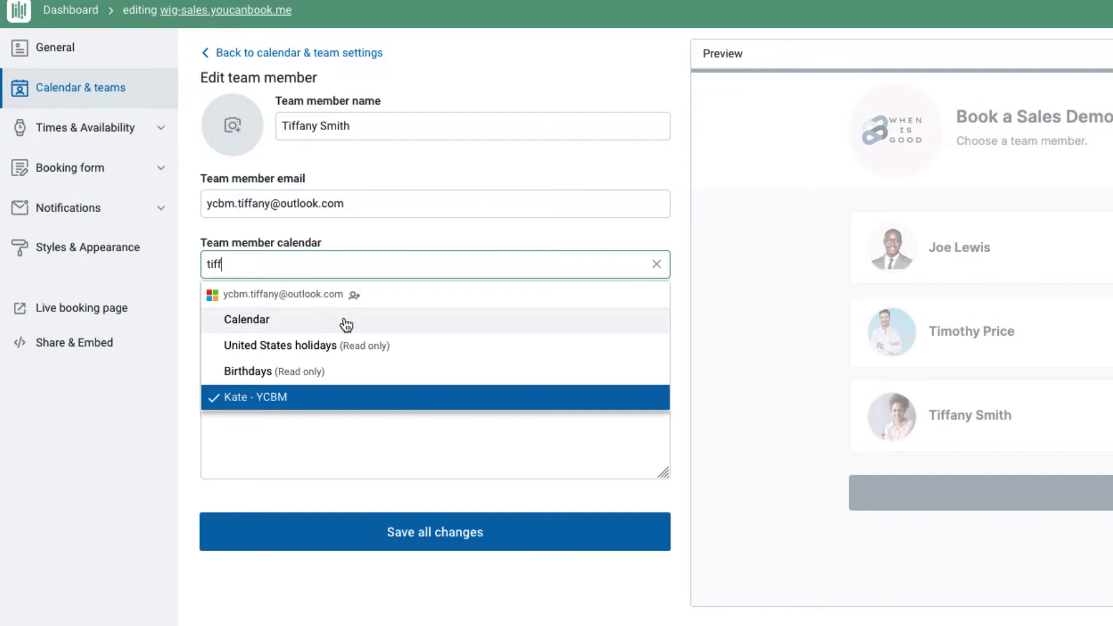
left_click(345, 320)
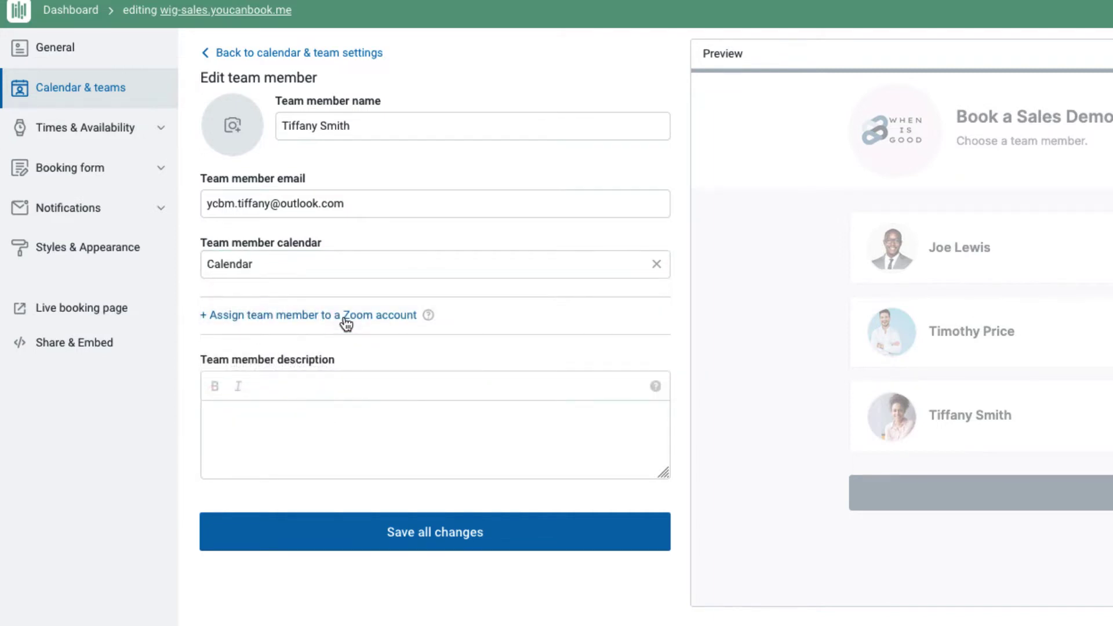
left_click(346, 317)
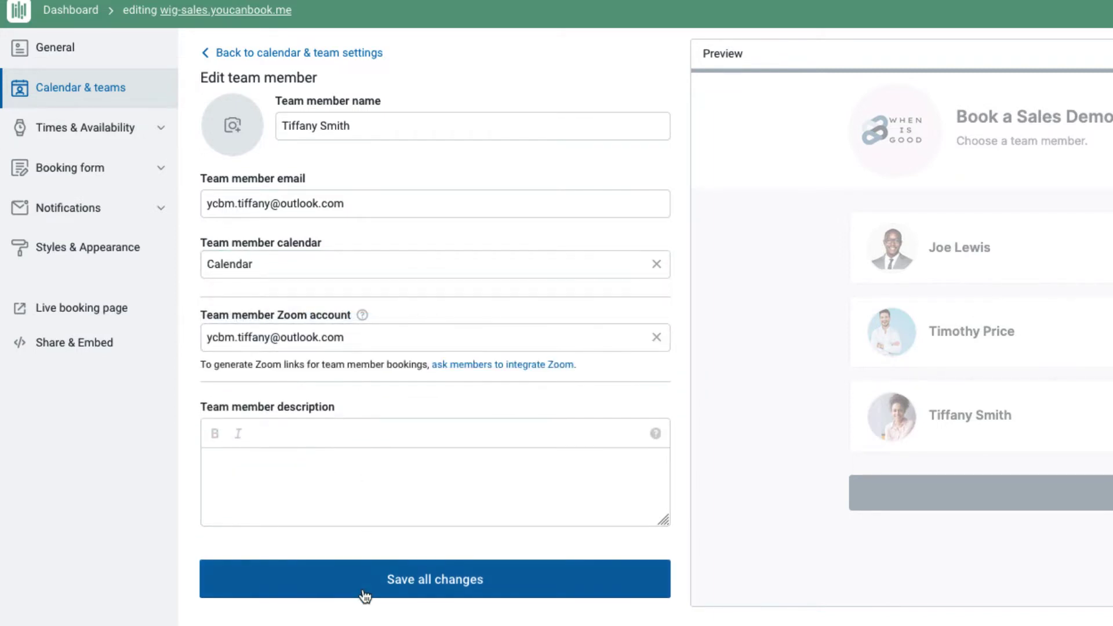
- Save the new member's profile with photo and return to the team member list
left_click(365, 589)
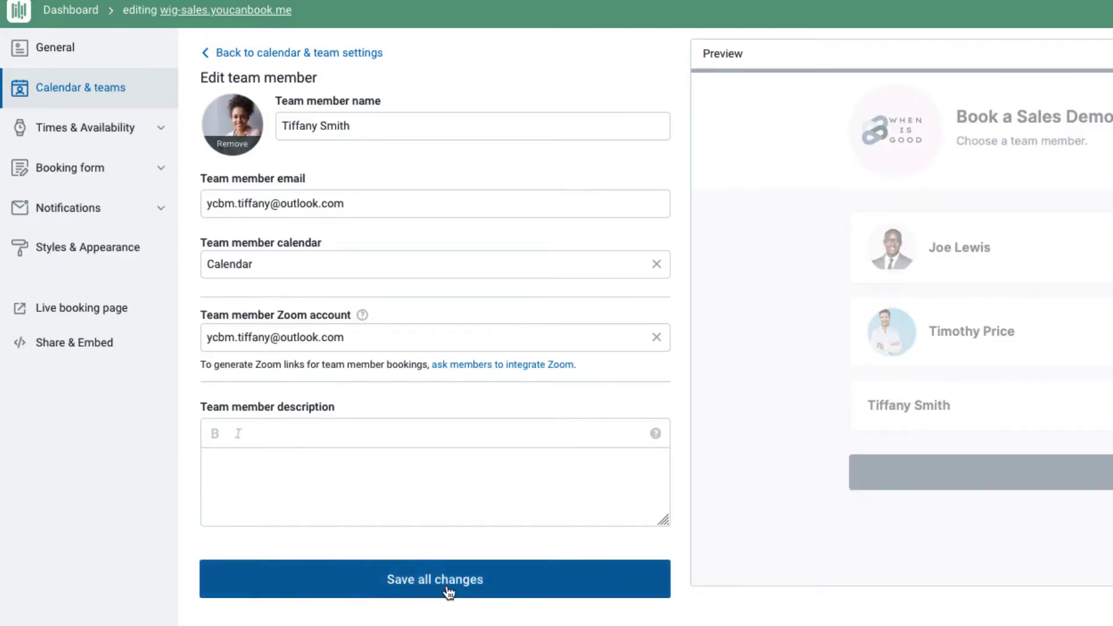
left_click(448, 590)
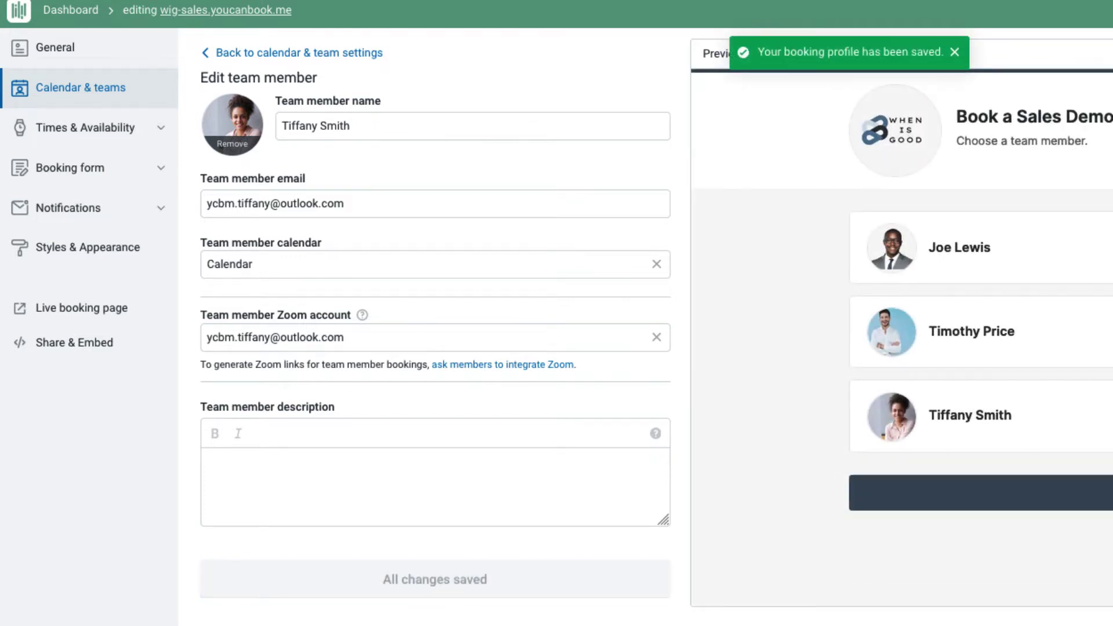
left_click(313, 53)
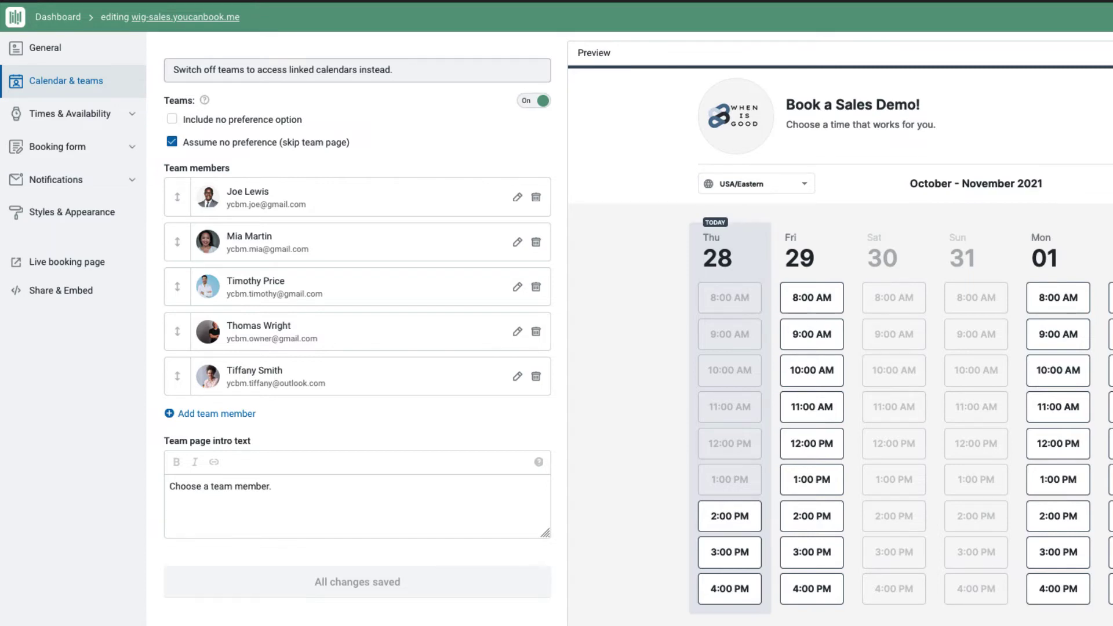
- Turn off 'Assume no preference', enable the 'Include no preference option', and save the changes
left_click(173, 142)
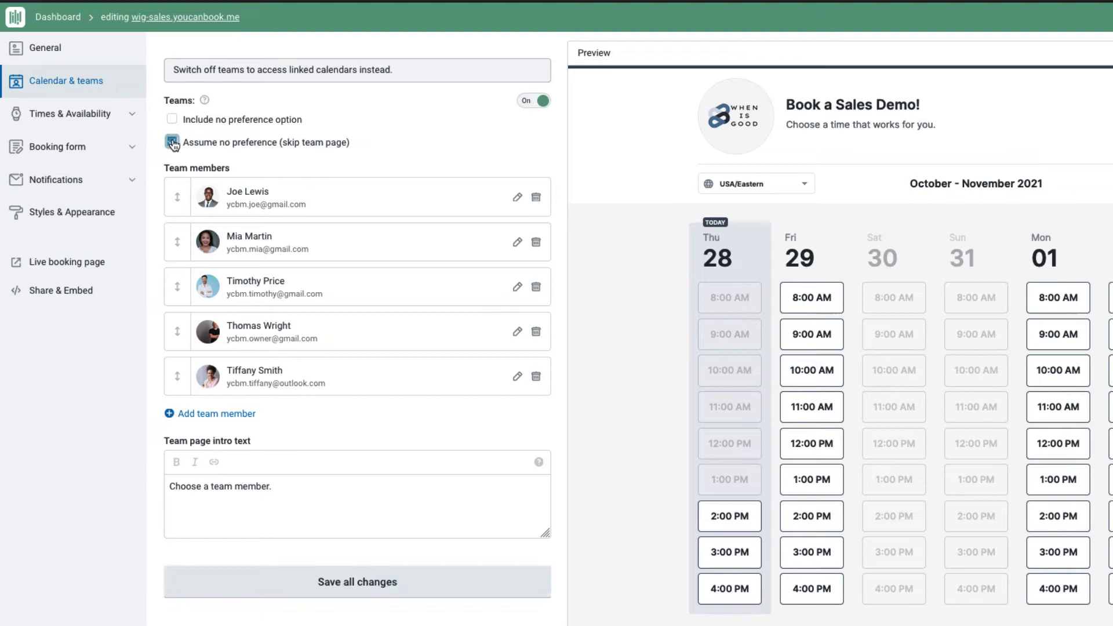
left_click(172, 118)
left_click(299, 587)
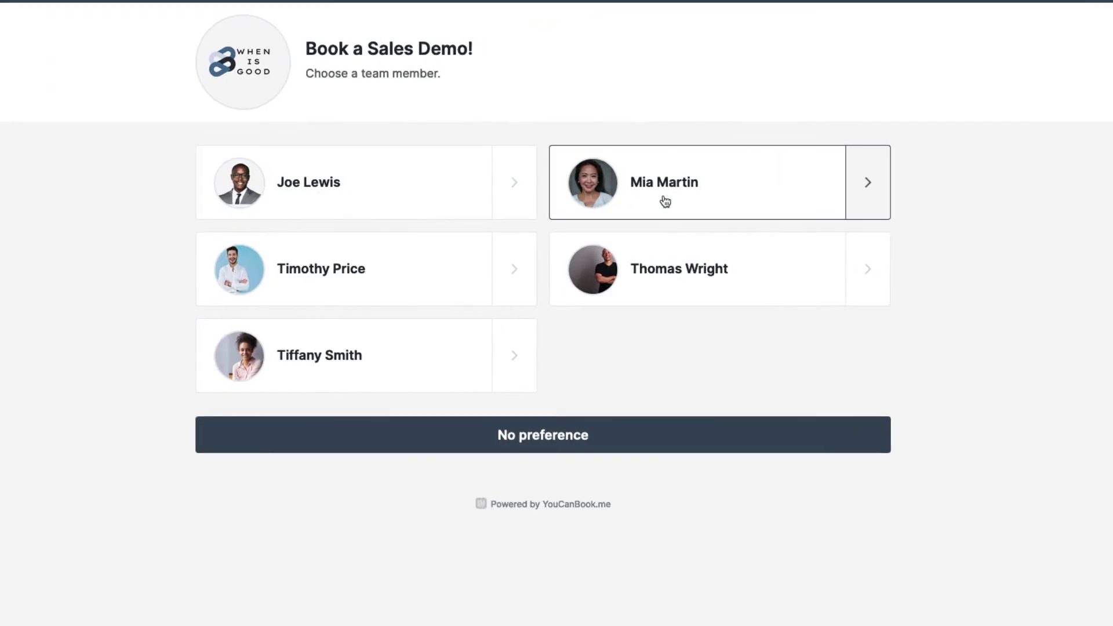
- Review a team member's availability and the Mon–Fri 8:00 AM–5:00 PM per-day working hours
left_click(666, 202)
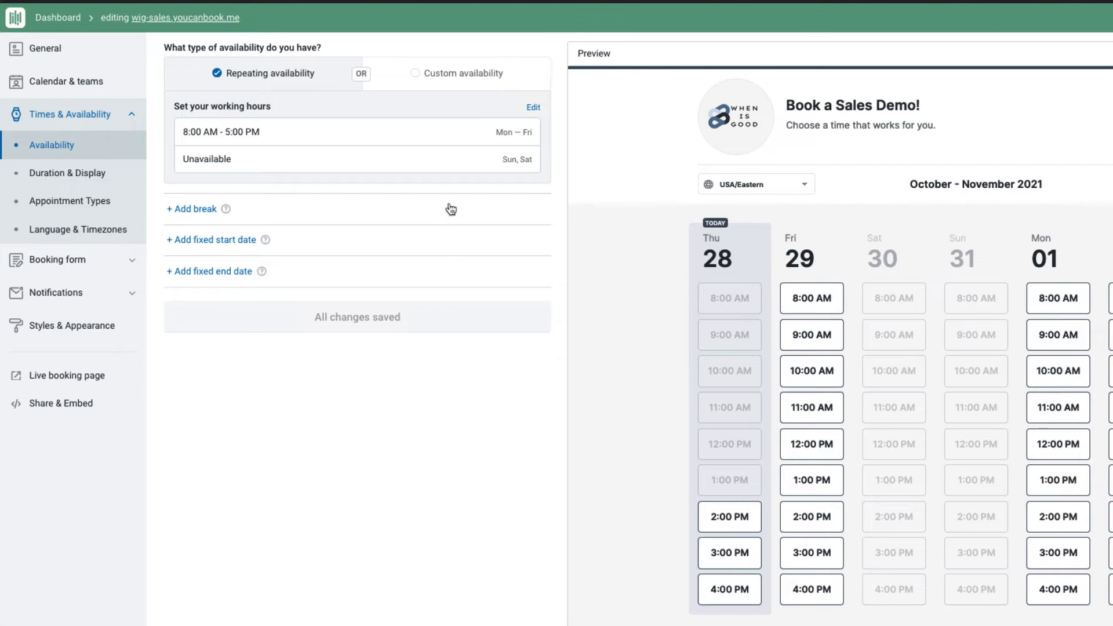
left_click(533, 107)
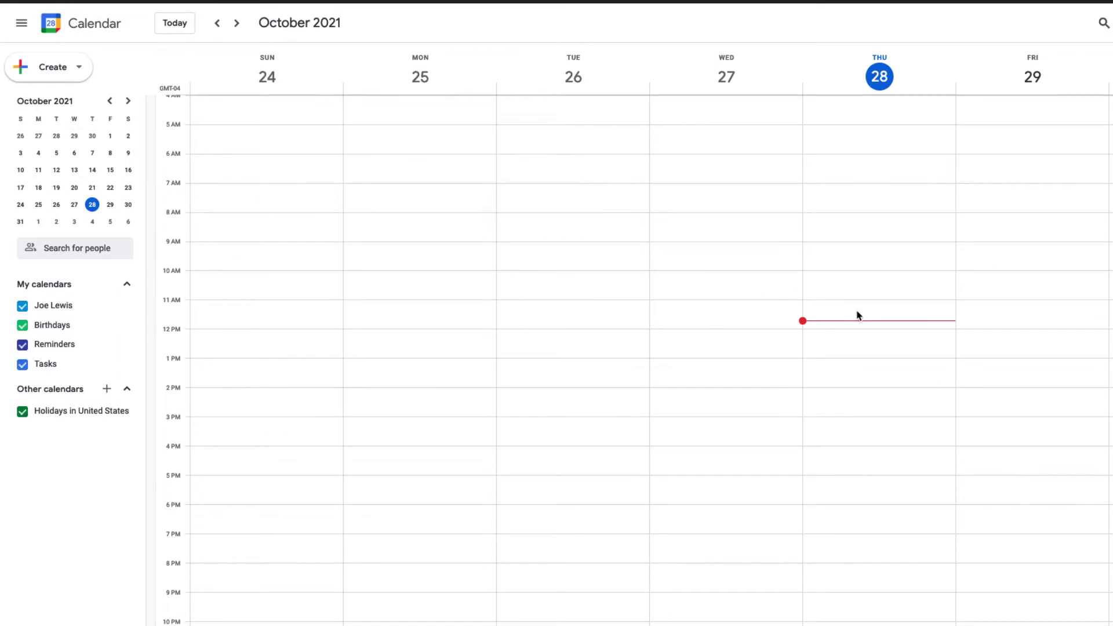
- Add a busy all-day 'out of office' event on Friday, October 29 in Google Calendar
left_click_drag(988, 93, 988, 92)
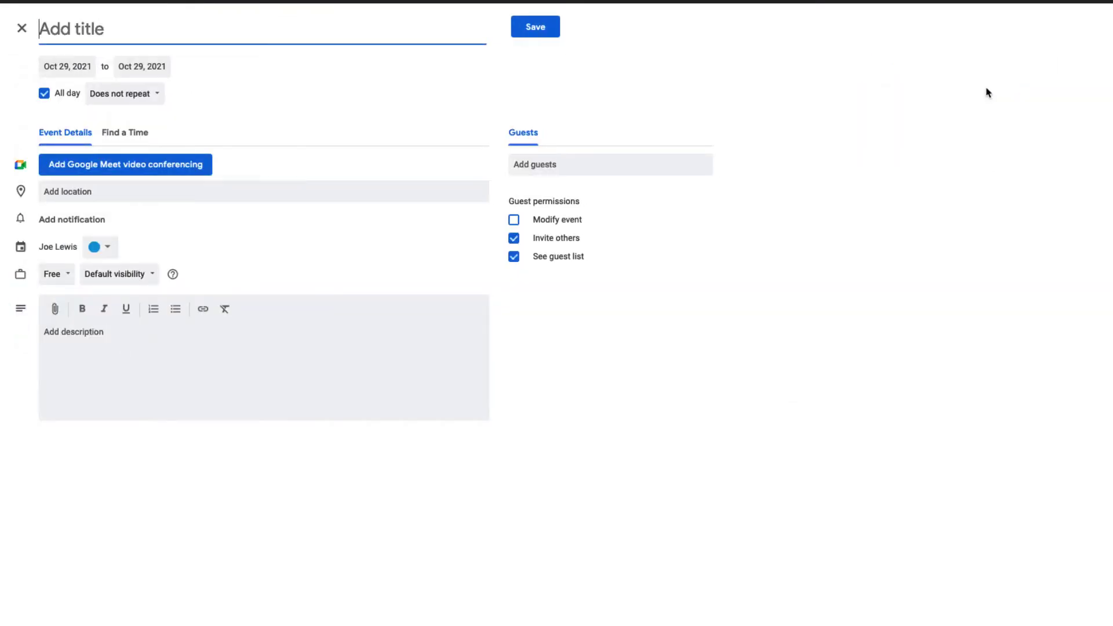
type("out of office")
left_click(52, 274)
left_click(56, 256)
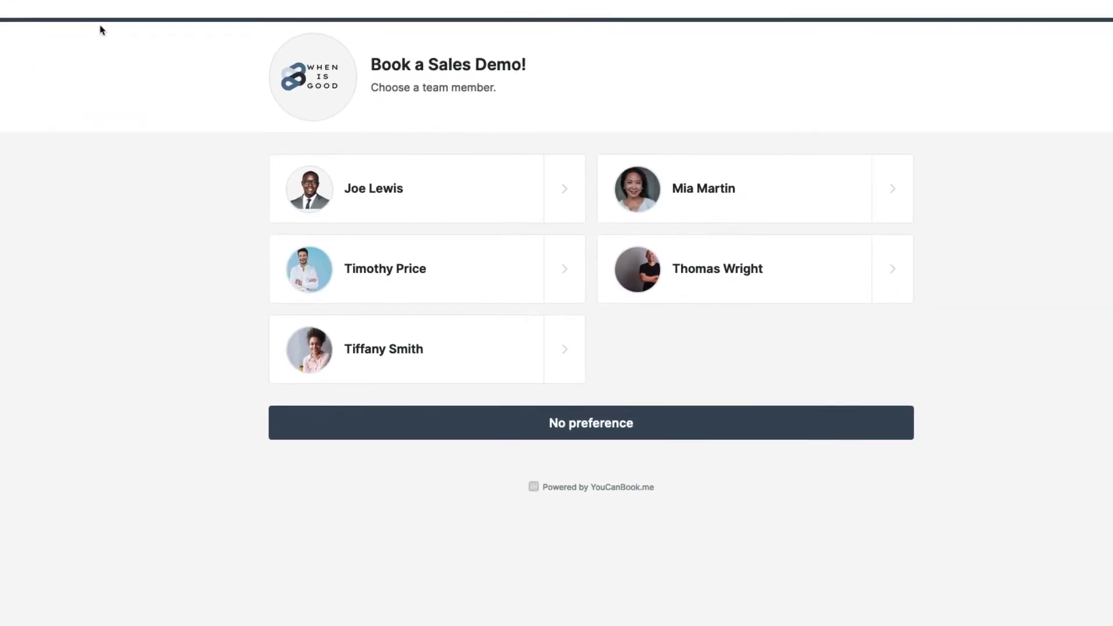
left_click(382, 184)
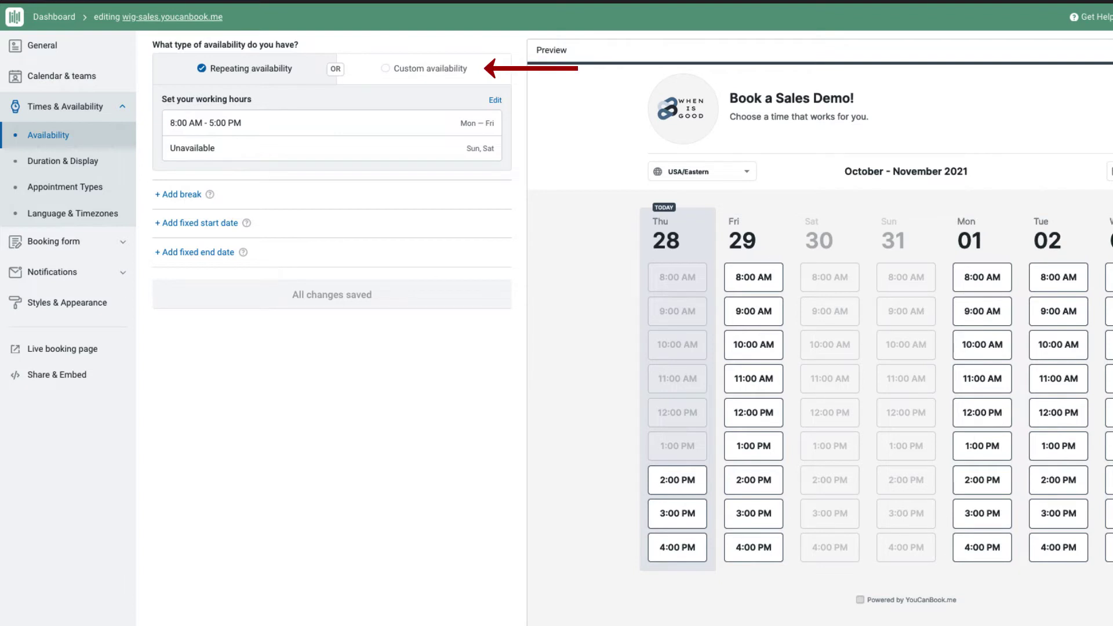
- Select the Custom availability option on the Availability page
left_click(432, 71)
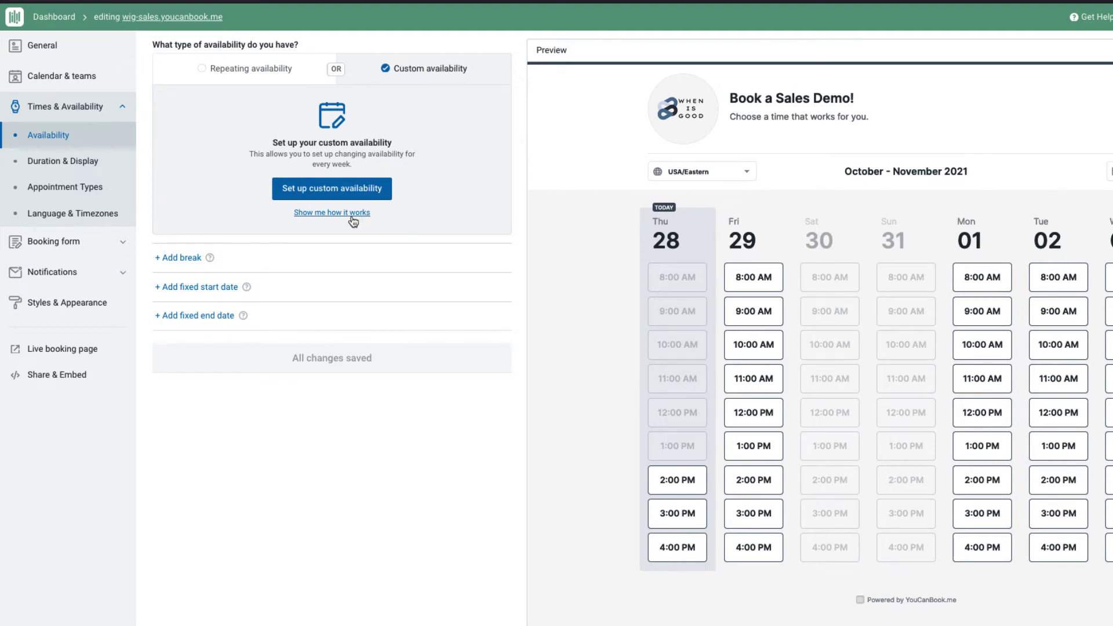
- Set up custom availability with 'sales calls' as the event title, save, and select the title to copy
left_click(347, 196)
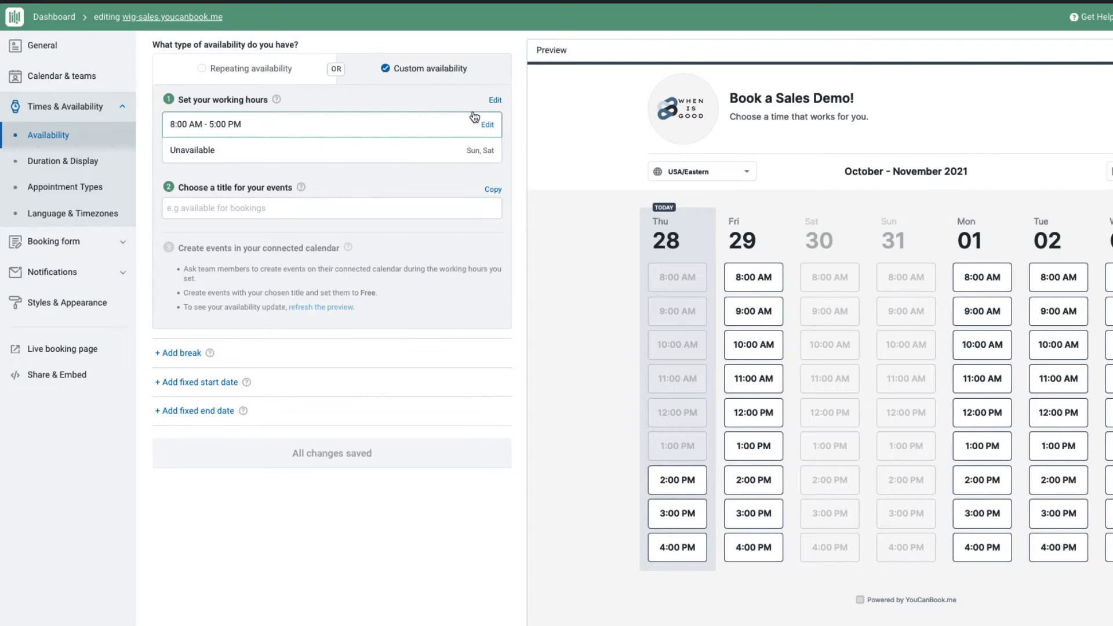
left_click(494, 100)
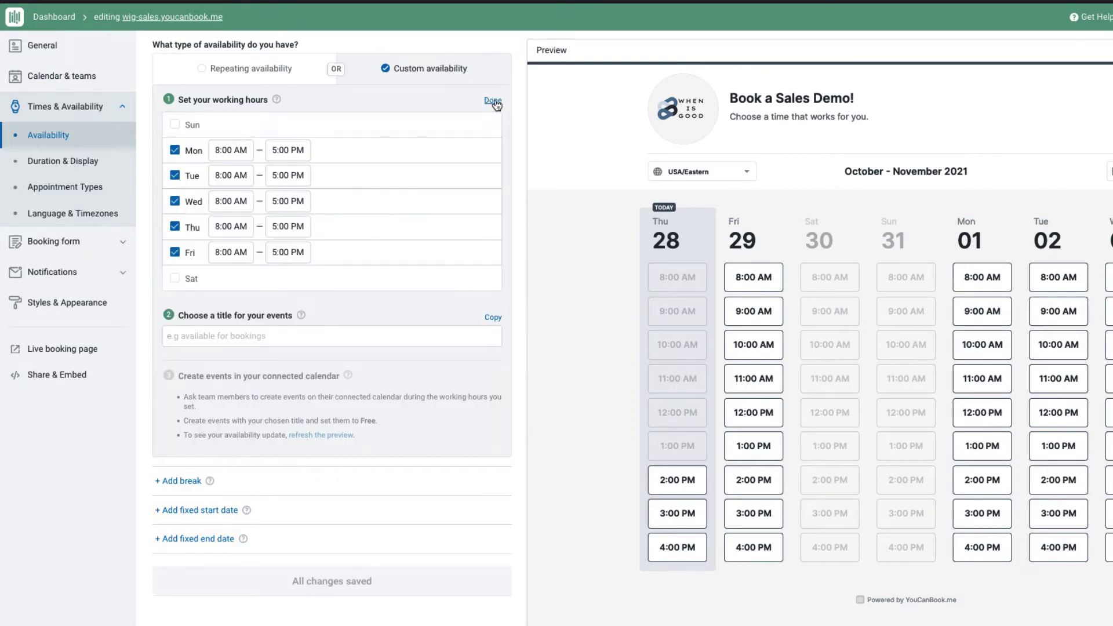
left_click(494, 101)
left_click(342, 204)
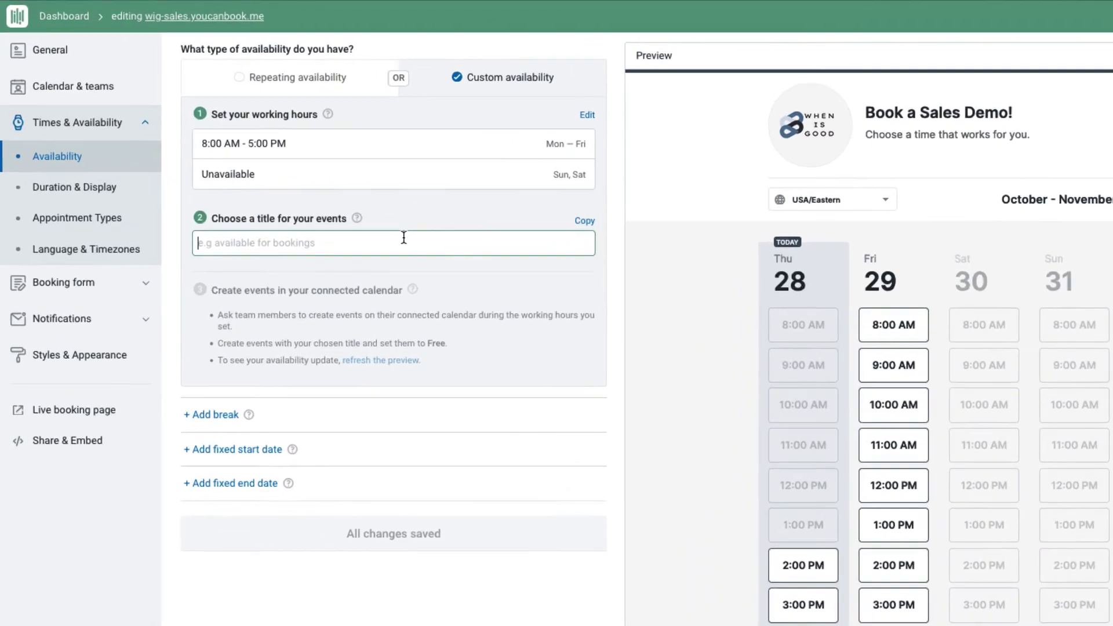
type("sales calls")
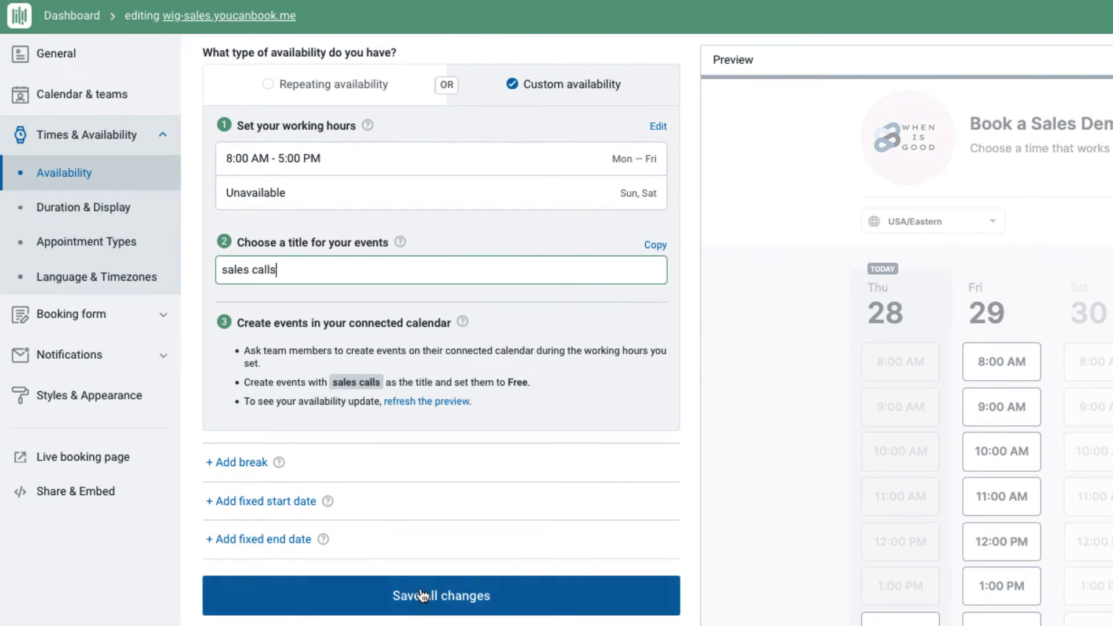
left_click(423, 596)
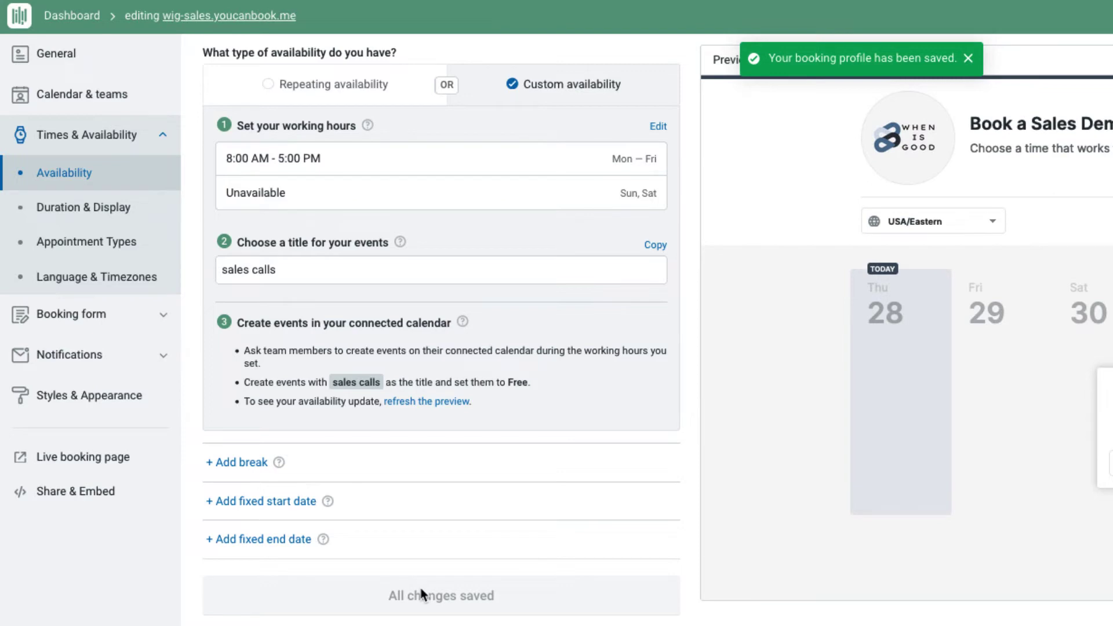
triple_click(318, 273)
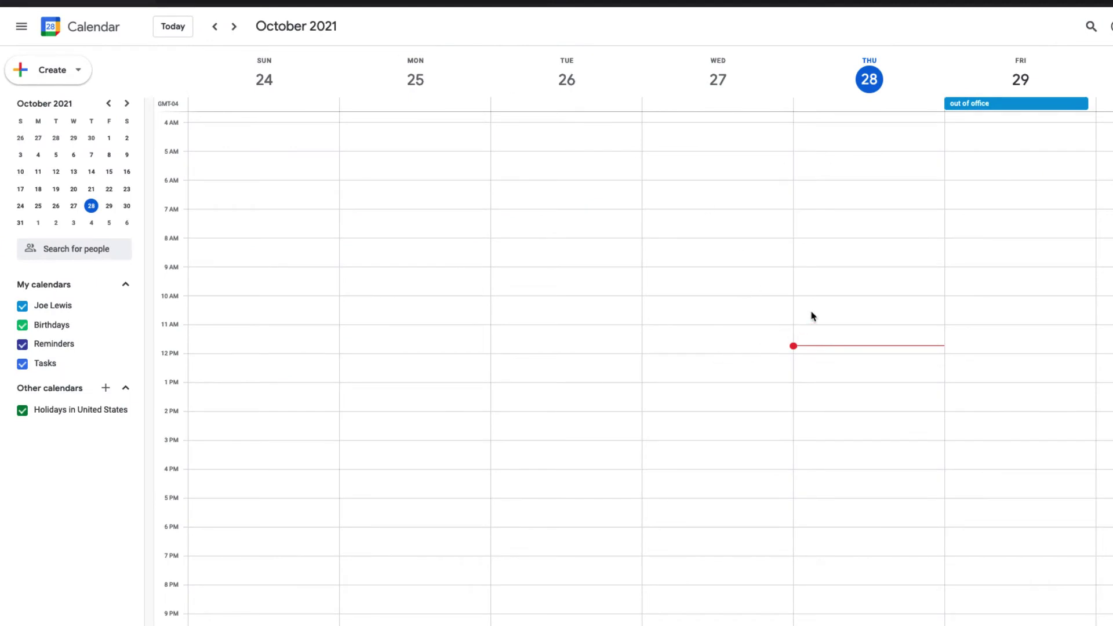
- Add a repeating free 10am–3pm 'sales calls' event starting Thursday, then hide United States holidays
left_click(826, 307)
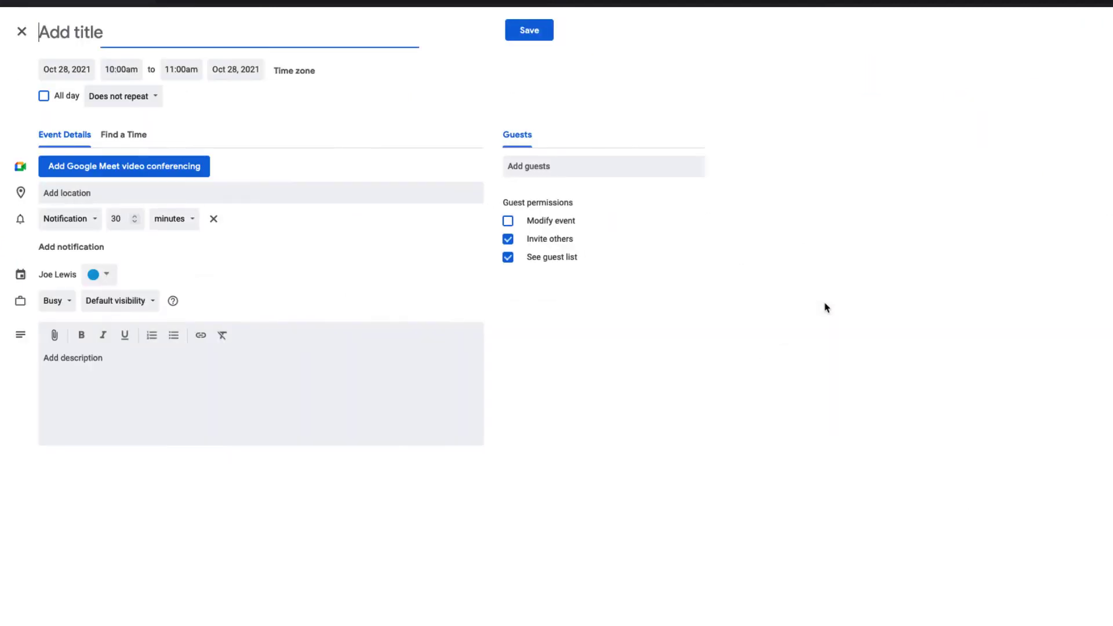
type("sales")
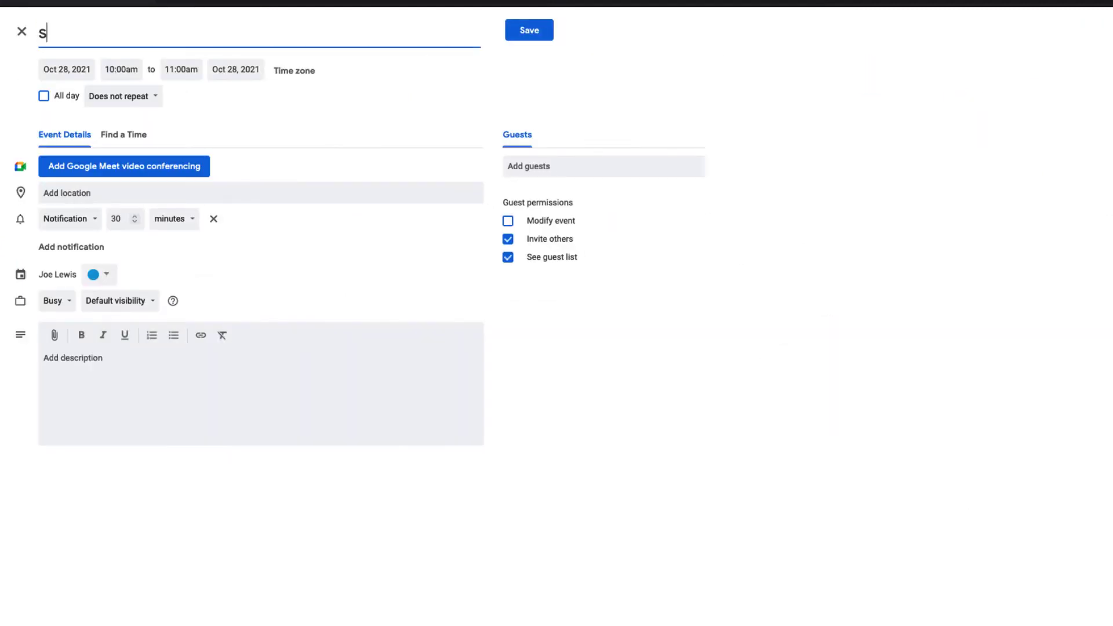
type(" calls")
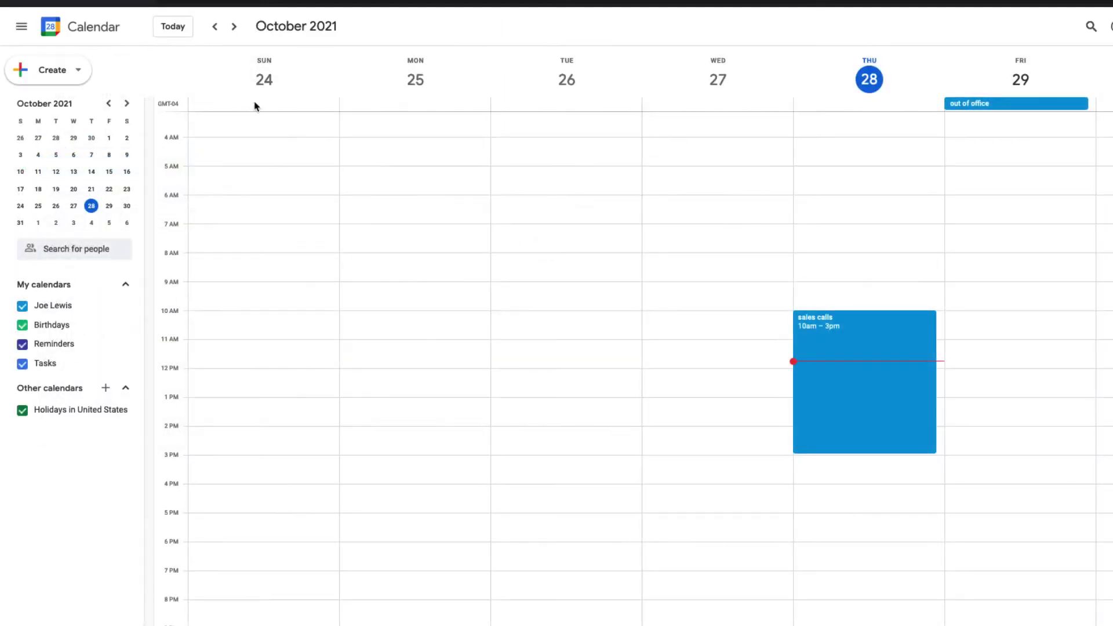
left_click(234, 26)
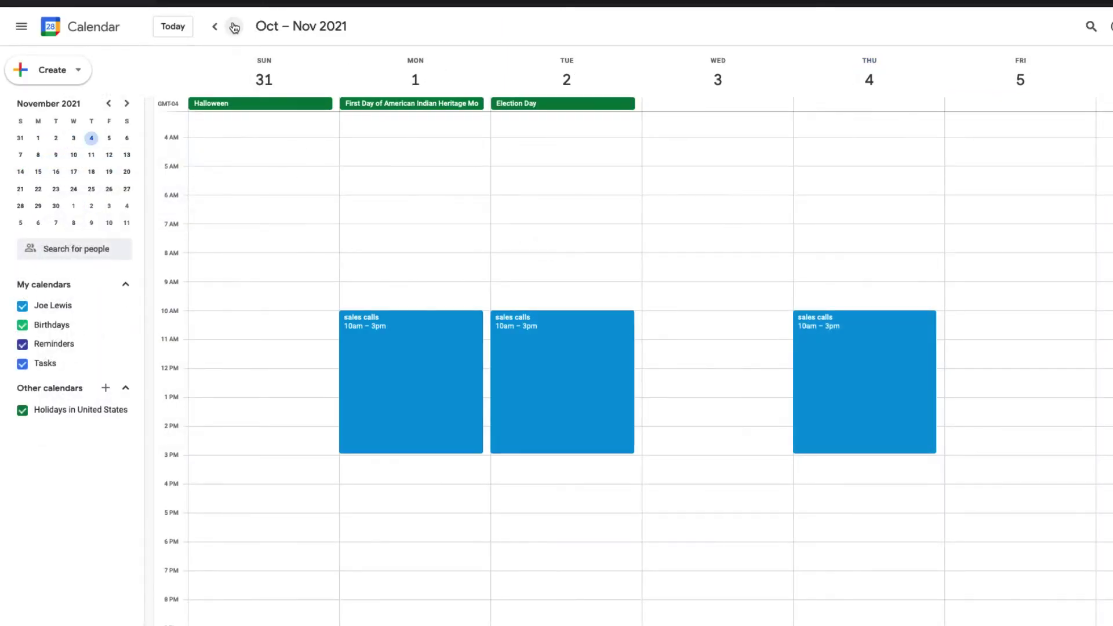
left_click(22, 410)
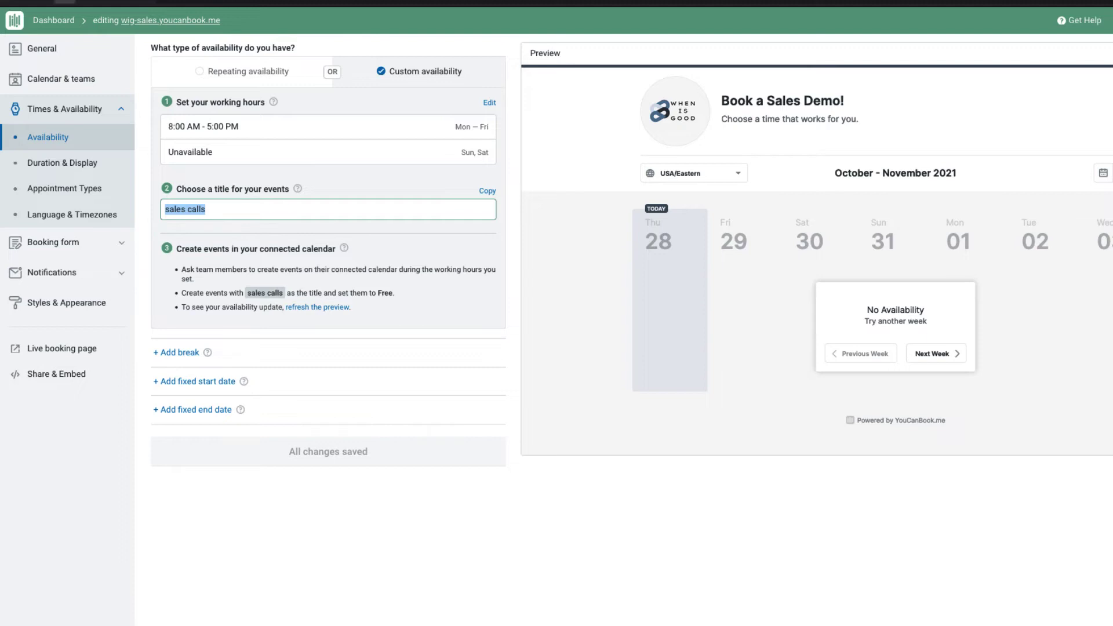
- Refresh the availability preview and view a team member's bookable times on the live booking page
left_click(333, 309)
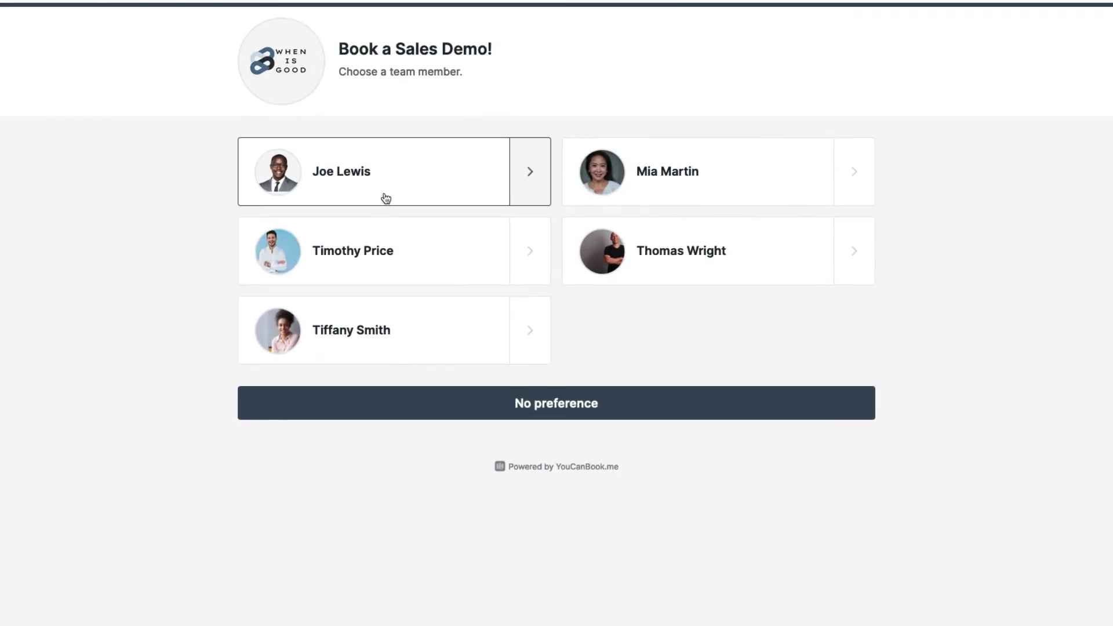
left_click(385, 198)
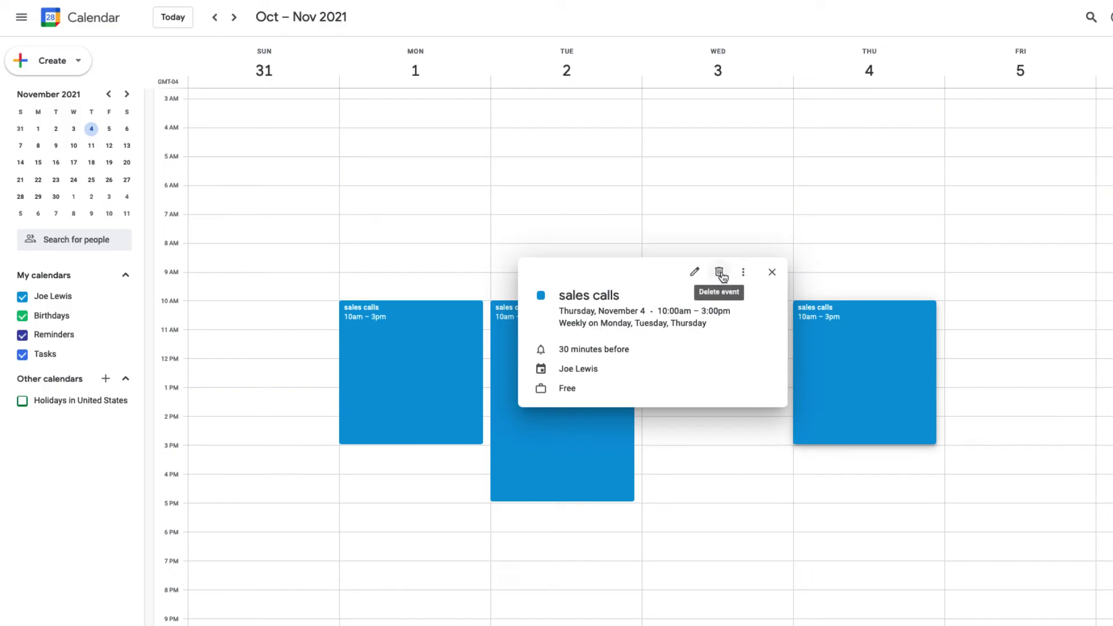
- Delete only the Thursday November 4 'sales calls' occurrence from each of the two calendars
left_click(720, 275)
left_click(730, 386)
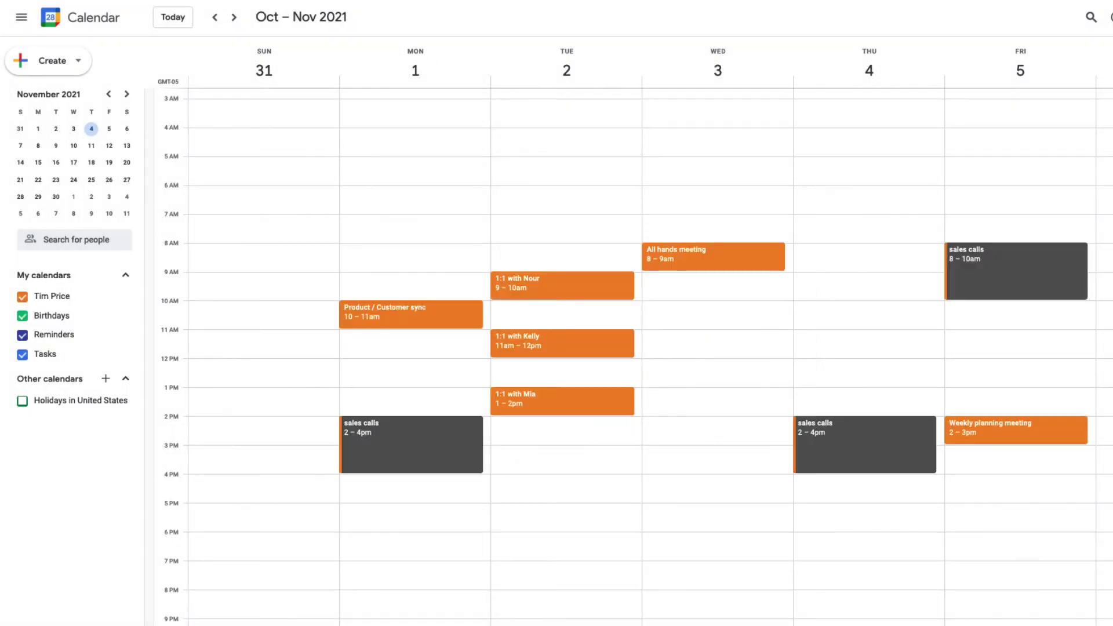
left_click(905, 452)
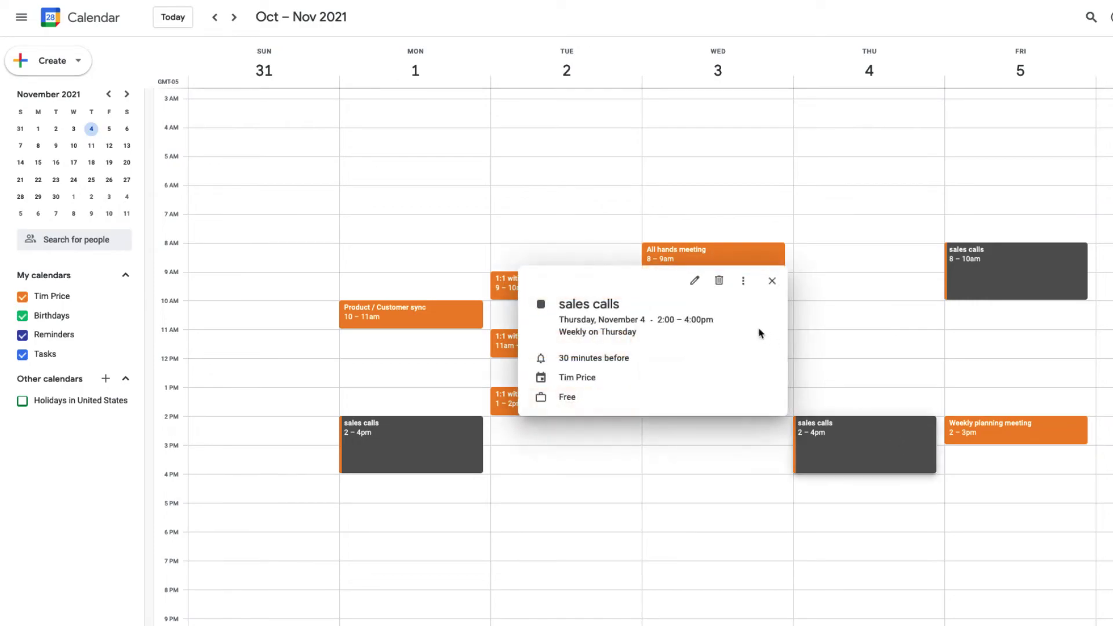
left_click(720, 280)
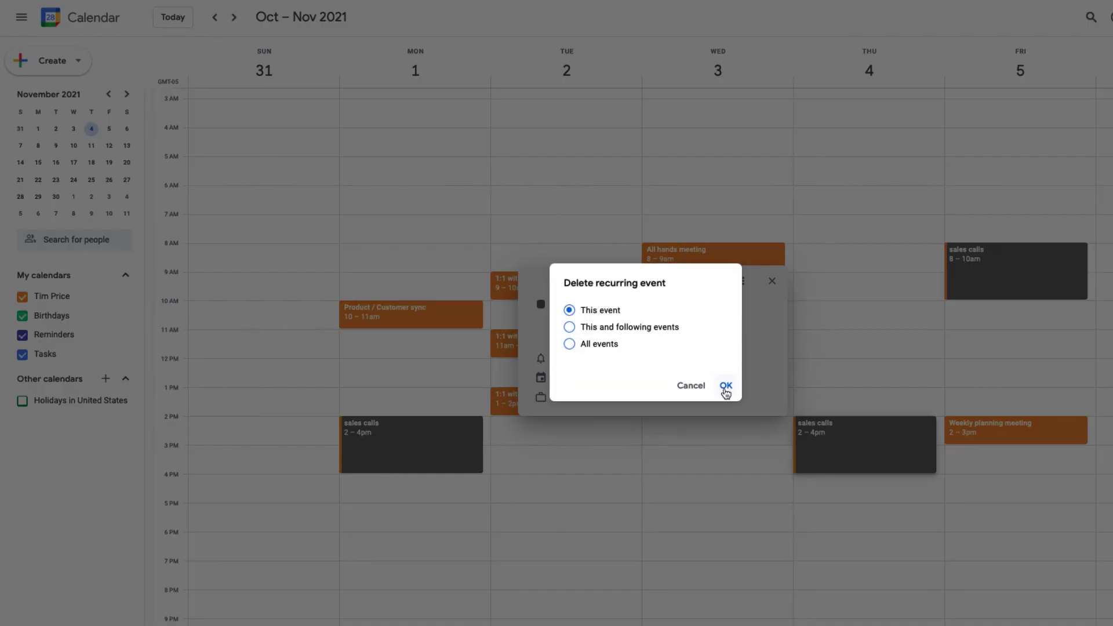
left_click(726, 385)
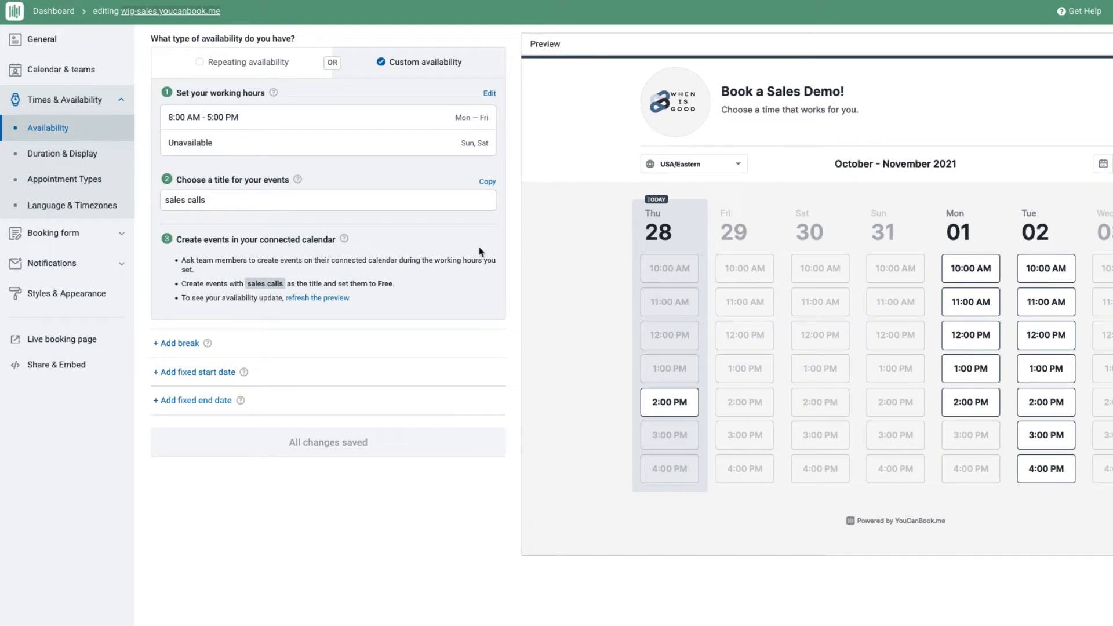
- Refresh the booking preview so it reflects the updated November calendars
left_click(319, 298)
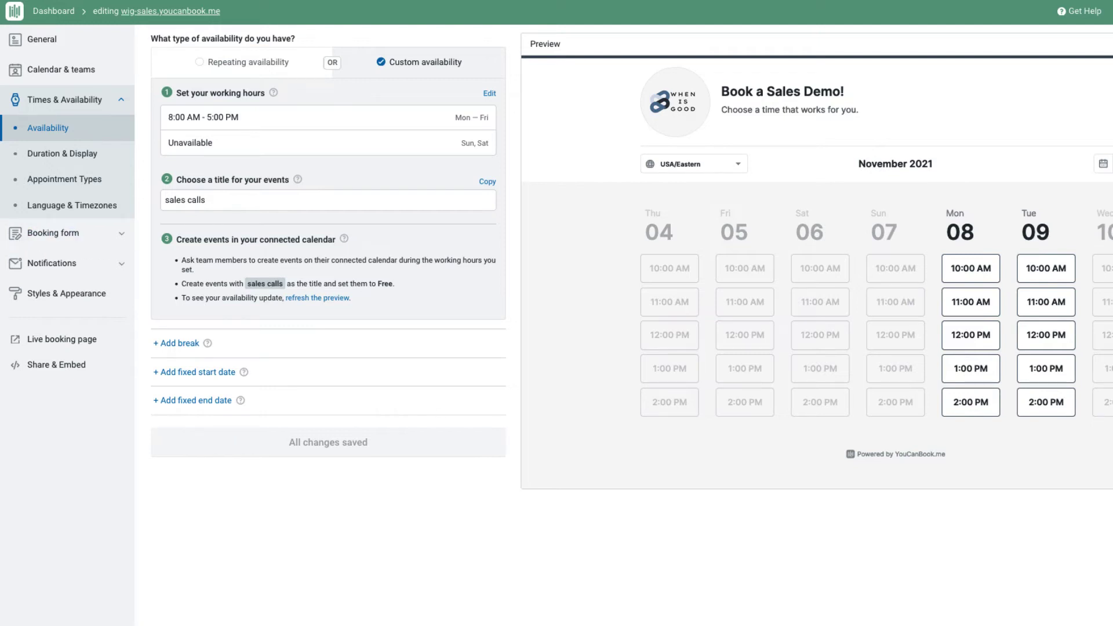
- Turn on appointment types and rename My service to 'Discovery call'
left_click(76, 184)
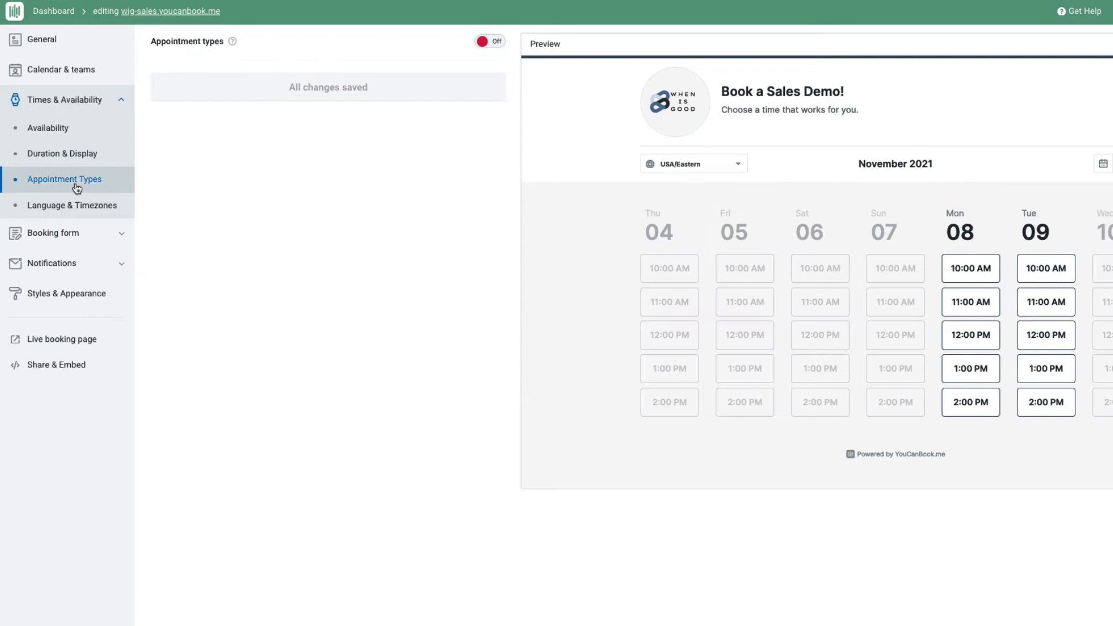
left_click(494, 41)
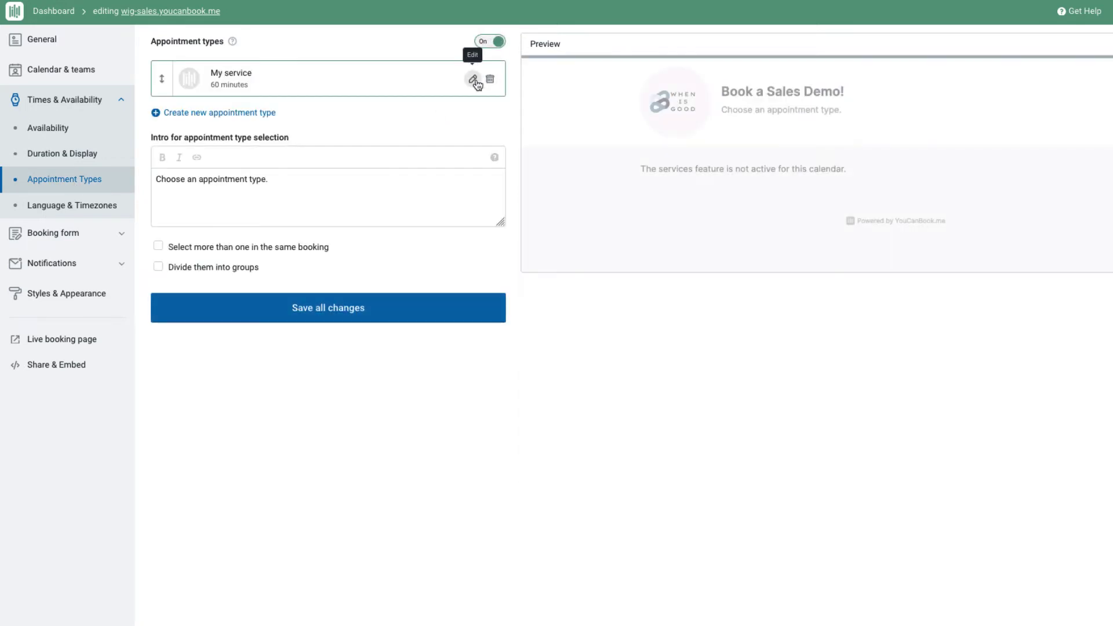
left_click(476, 83)
triple_click(345, 99)
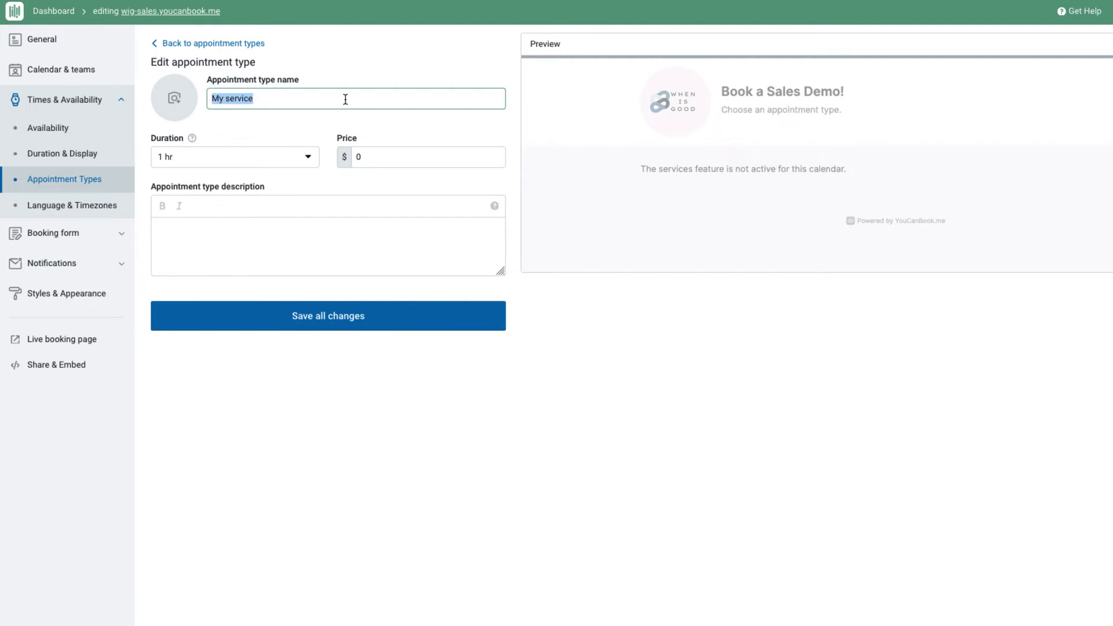
type("Discovery call")
left_click(343, 316)
- Create and save a 'Full Demo' appointment type of 1 hr
left_click(236, 119)
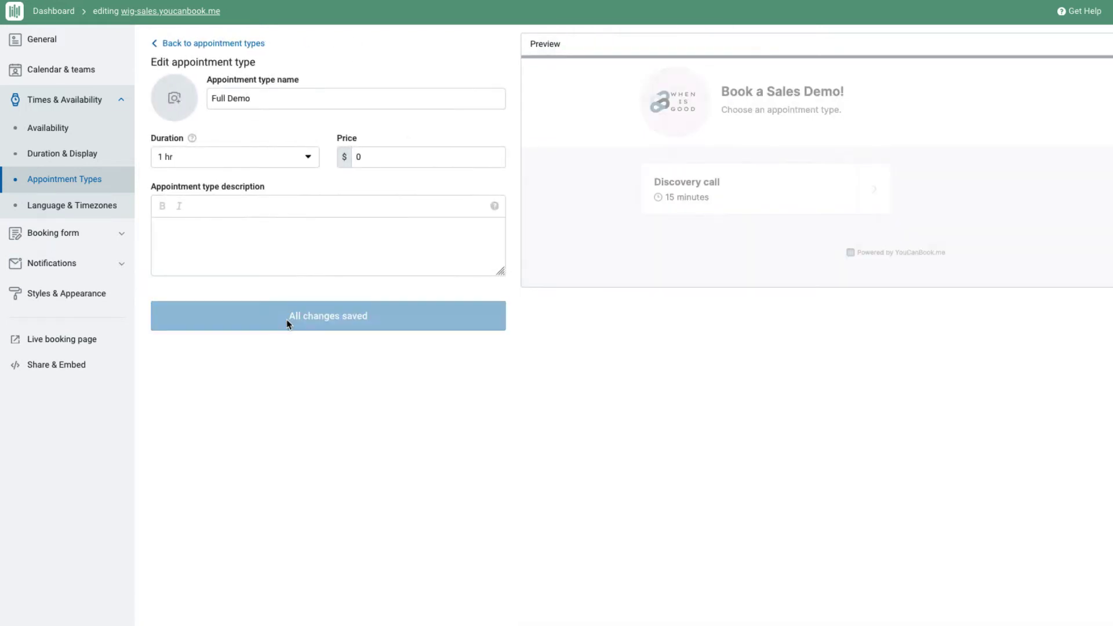
left_click(285, 318)
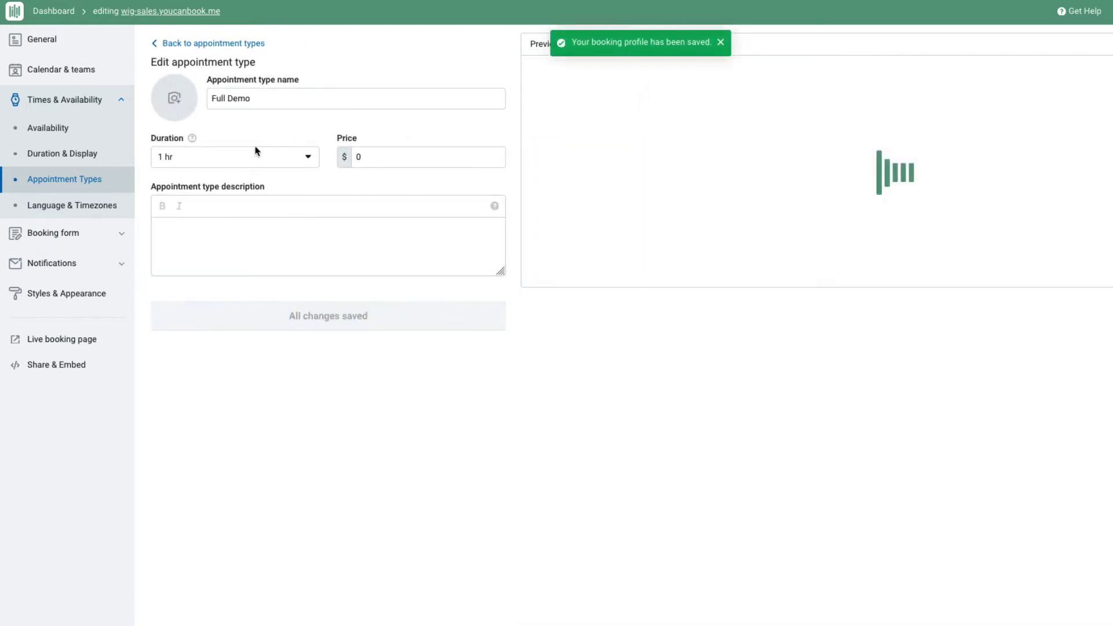
left_click(241, 43)
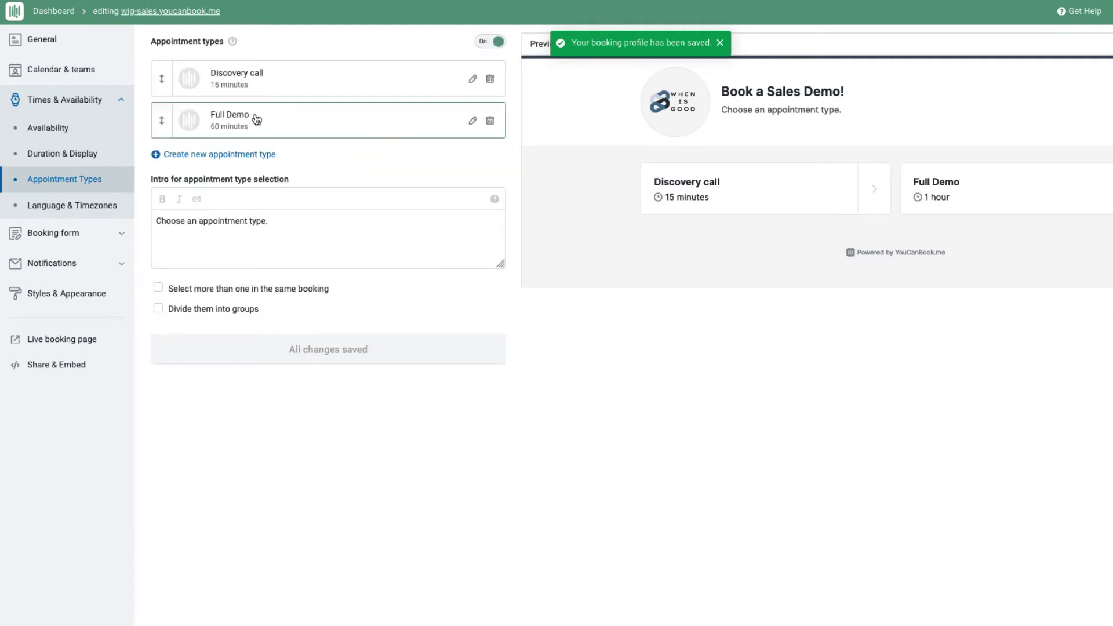
- Create and save a 'Kick off call' appointment type lasting 1 hr 30 mins
left_click(253, 161)
left_click(257, 102)
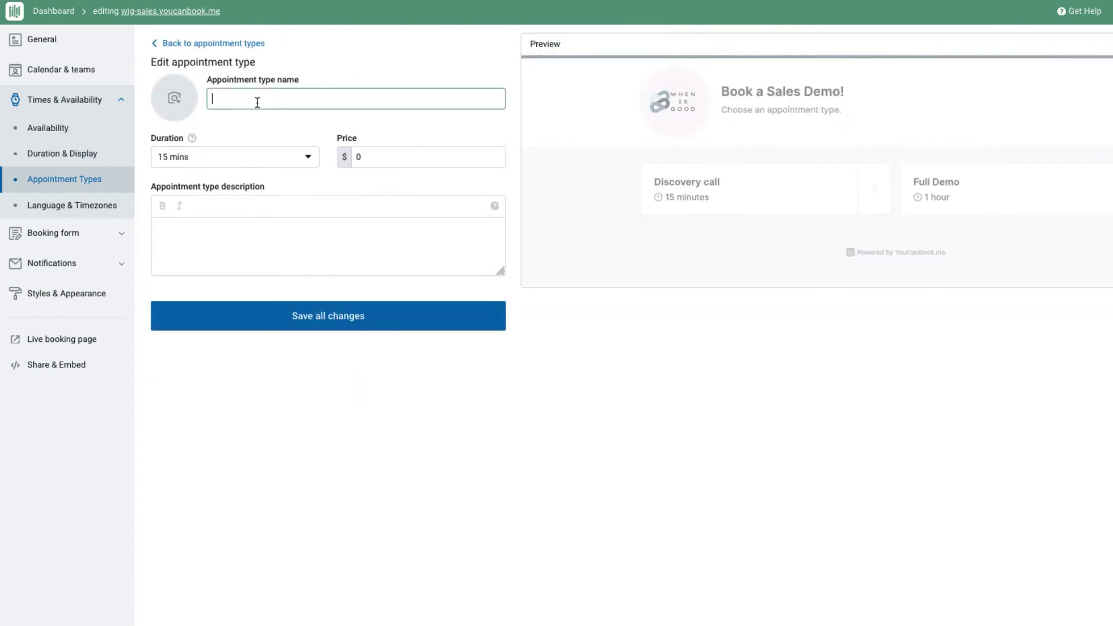
type("Kick off call")
left_click(265, 156)
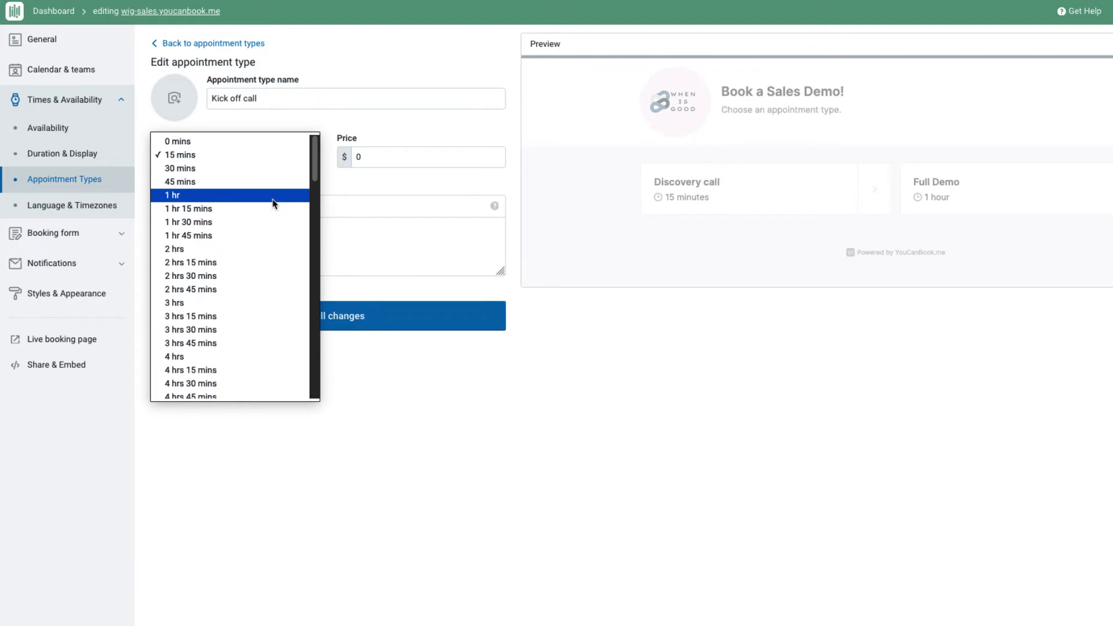
left_click(273, 222)
left_click(285, 325)
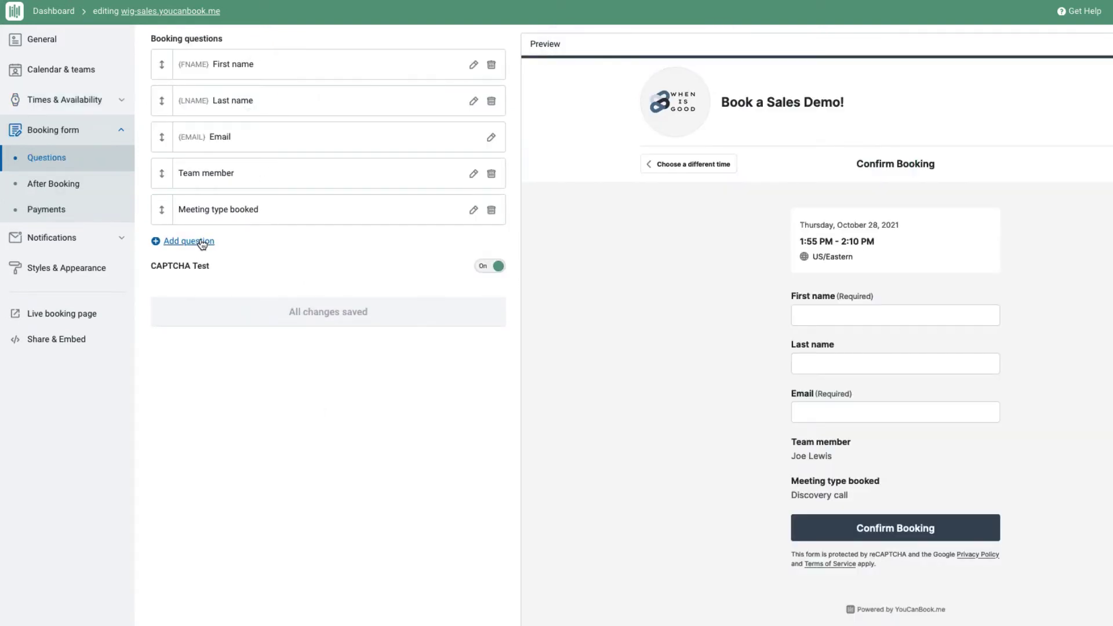
- Add a Phone number booking question with shorthand code PHONE
left_click(202, 242)
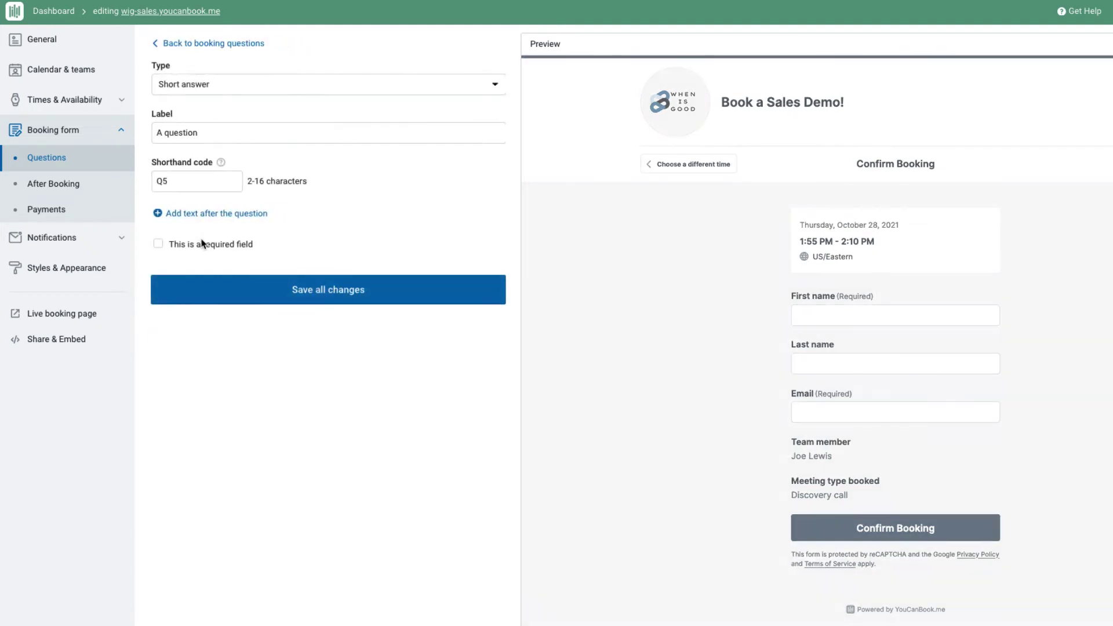
left_click(269, 89)
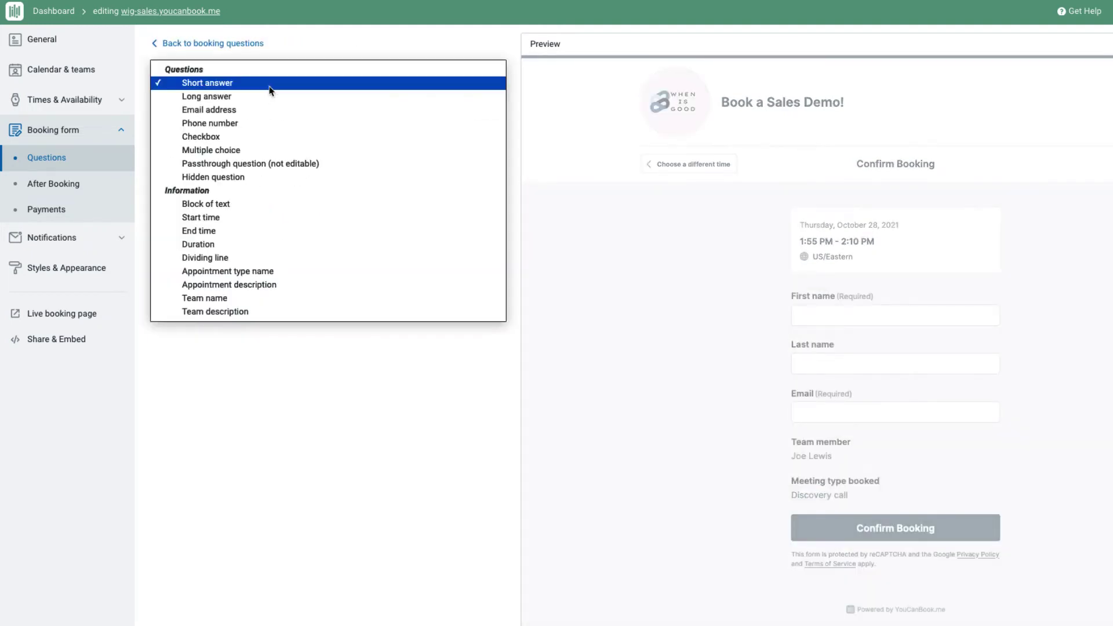
left_click(276, 123)
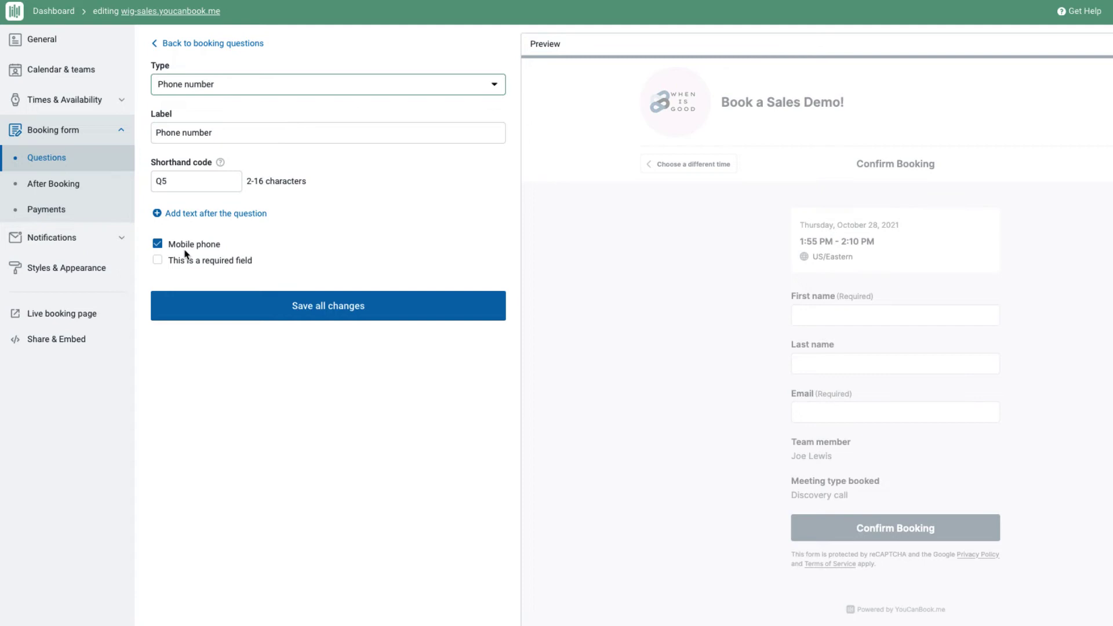
left_click(179, 177)
double_click(179, 178)
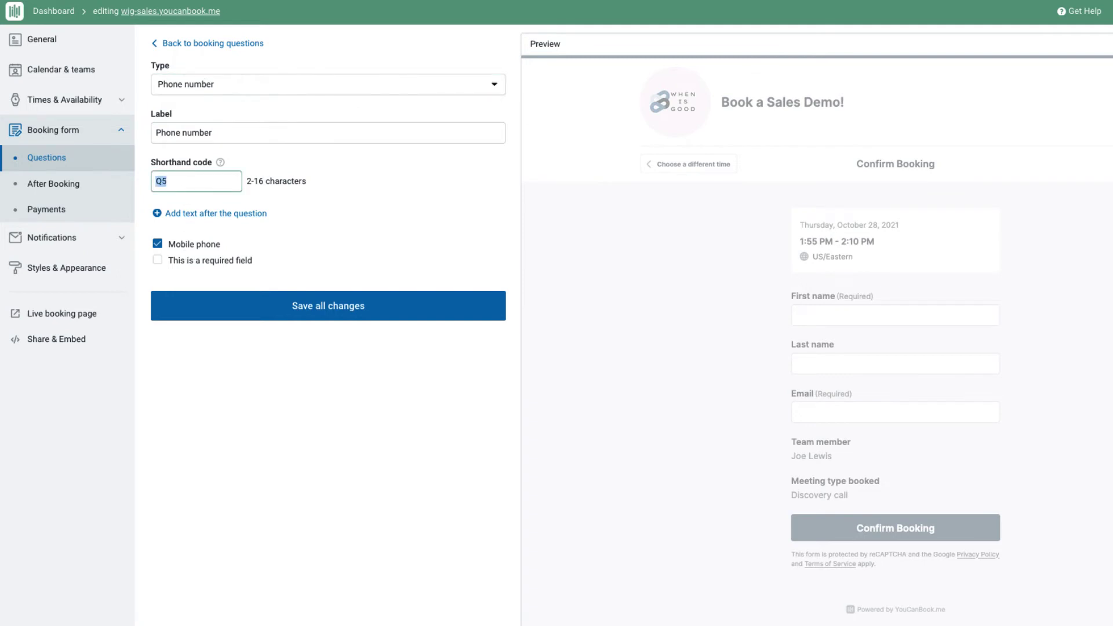
type("PHONE")
left_click(302, 313)
- Add a required multiple-choice 'Operating System' question with code OS
left_click(189, 278)
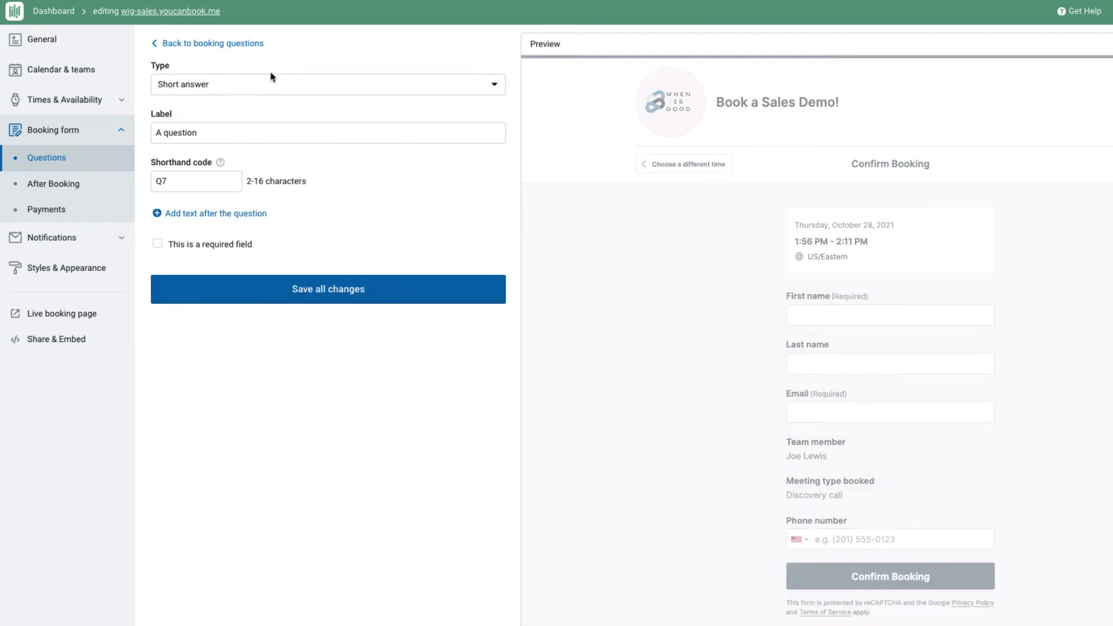
left_click(271, 85)
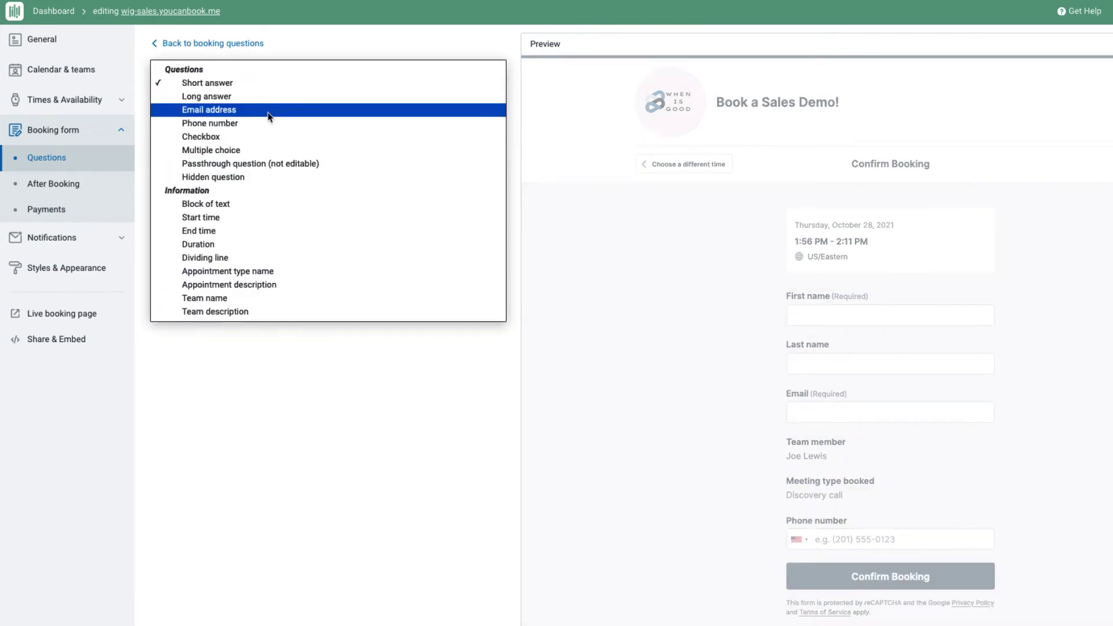
left_click(268, 152)
triple_click(259, 133)
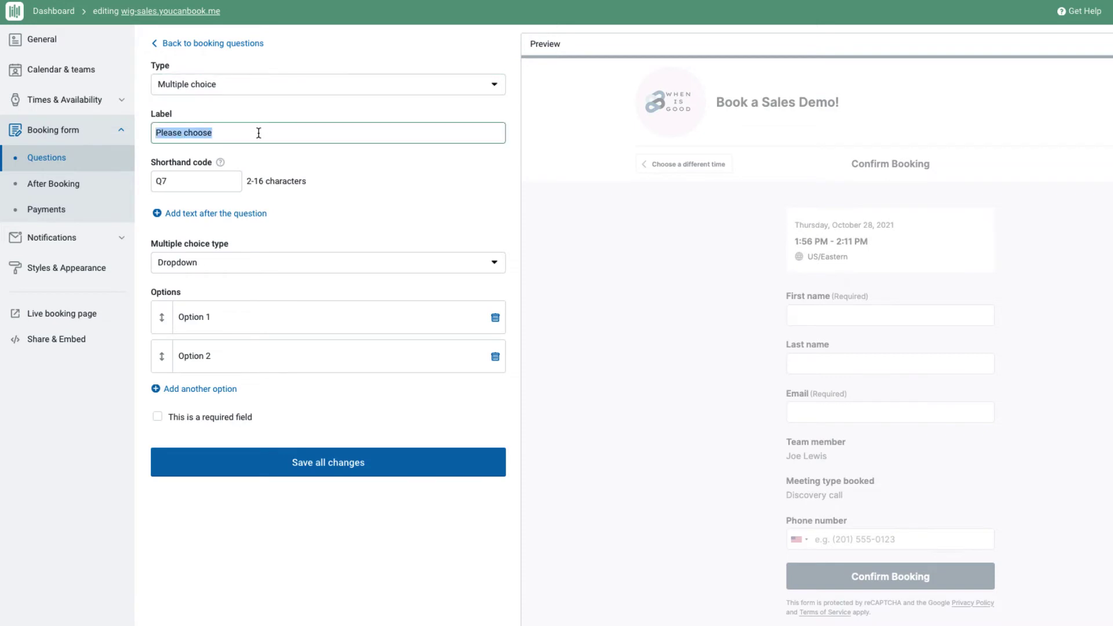
type("Operating System")
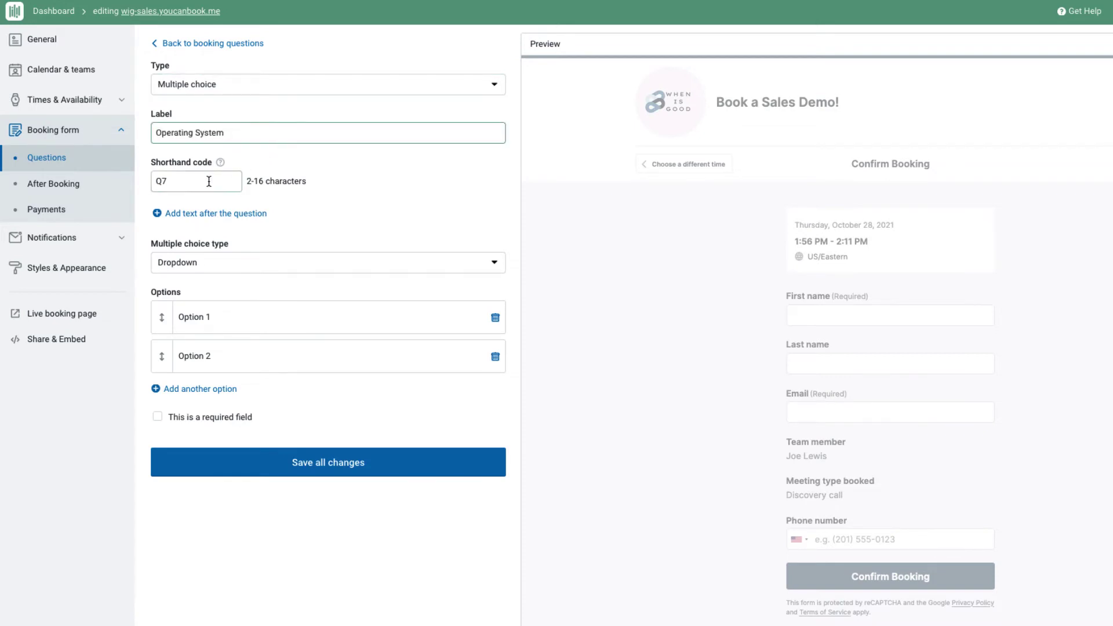
double_click(209, 182)
type("OS")
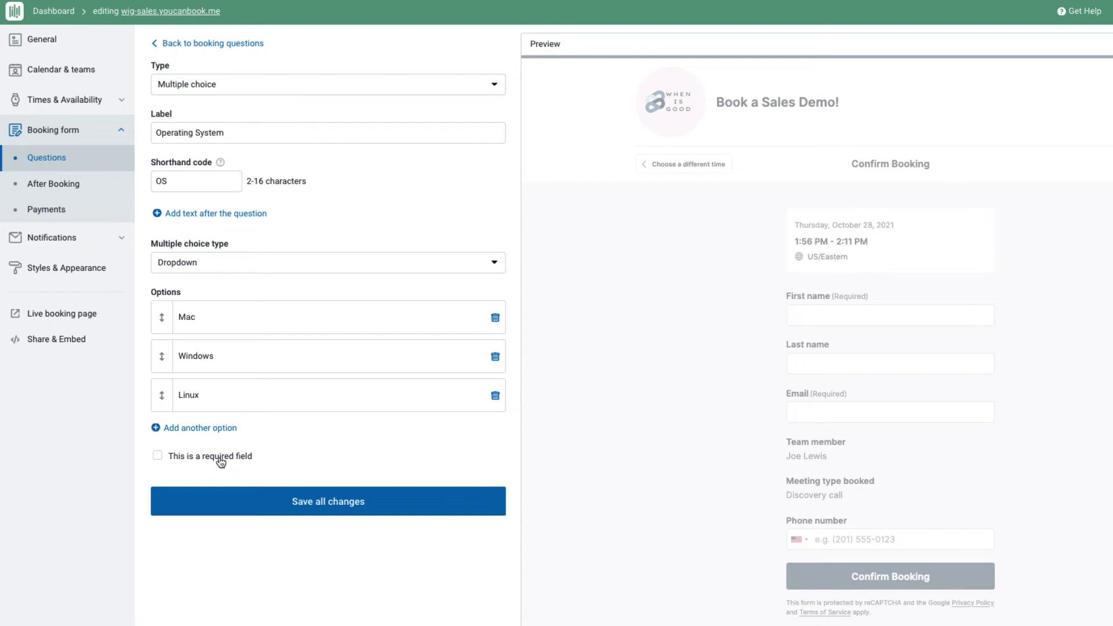
left_click(220, 461)
left_click(243, 500)
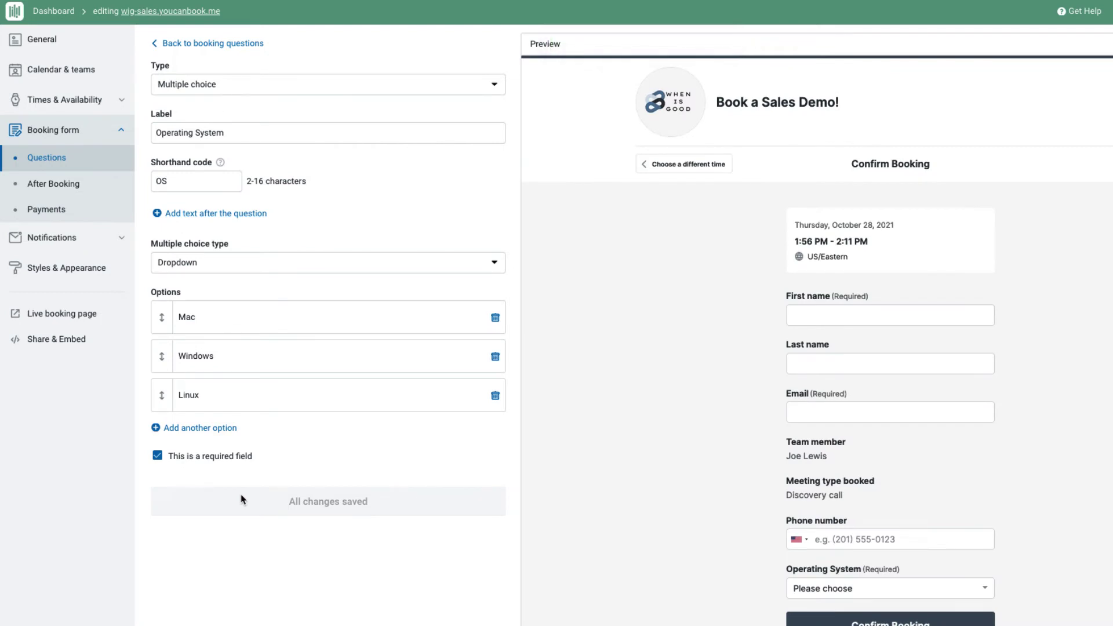
- Move Operating System below Email and relabel Team member as 'You're meeting with'
left_click(191, 43)
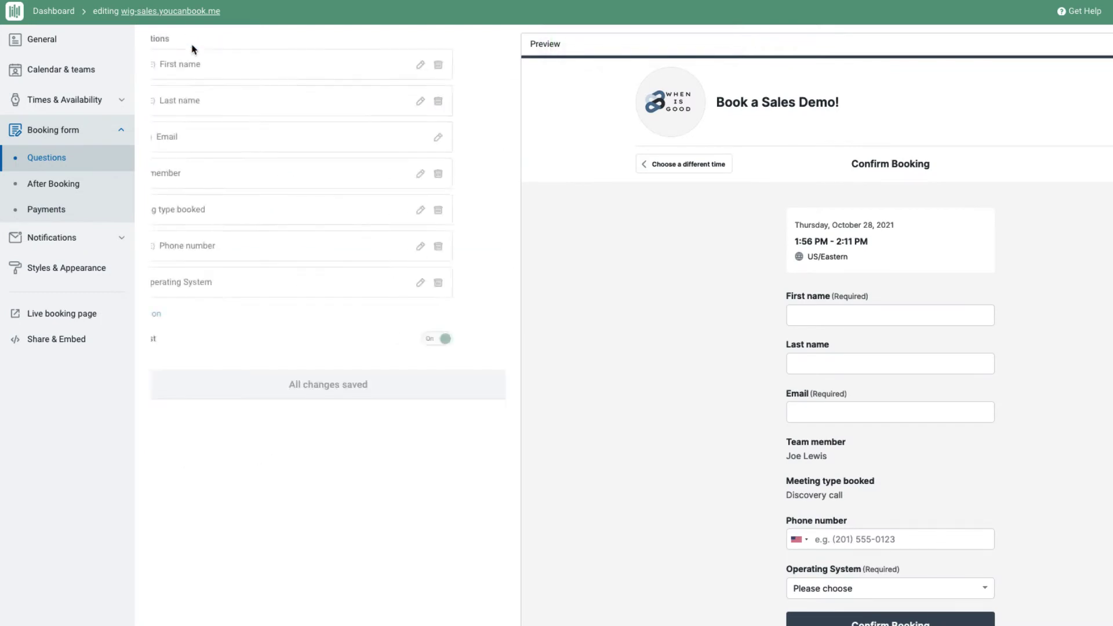
left_click_drag(163, 284, 169, 173)
left_click(218, 213)
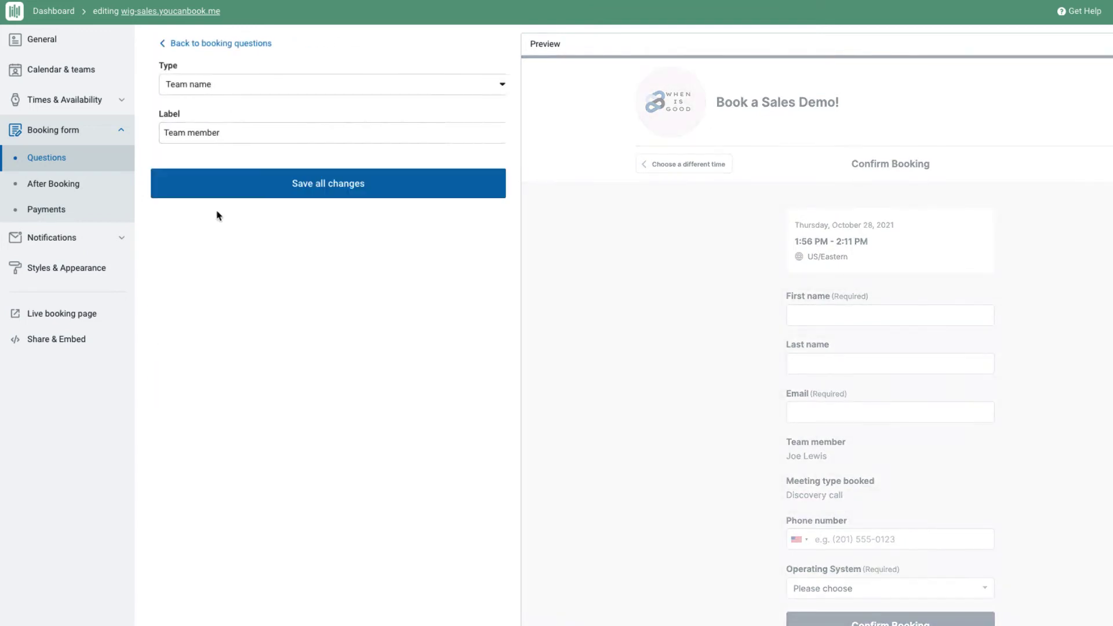
double_click(226, 131)
key("ctrl+a")
type("You're meeting with")
left_click(247, 172)
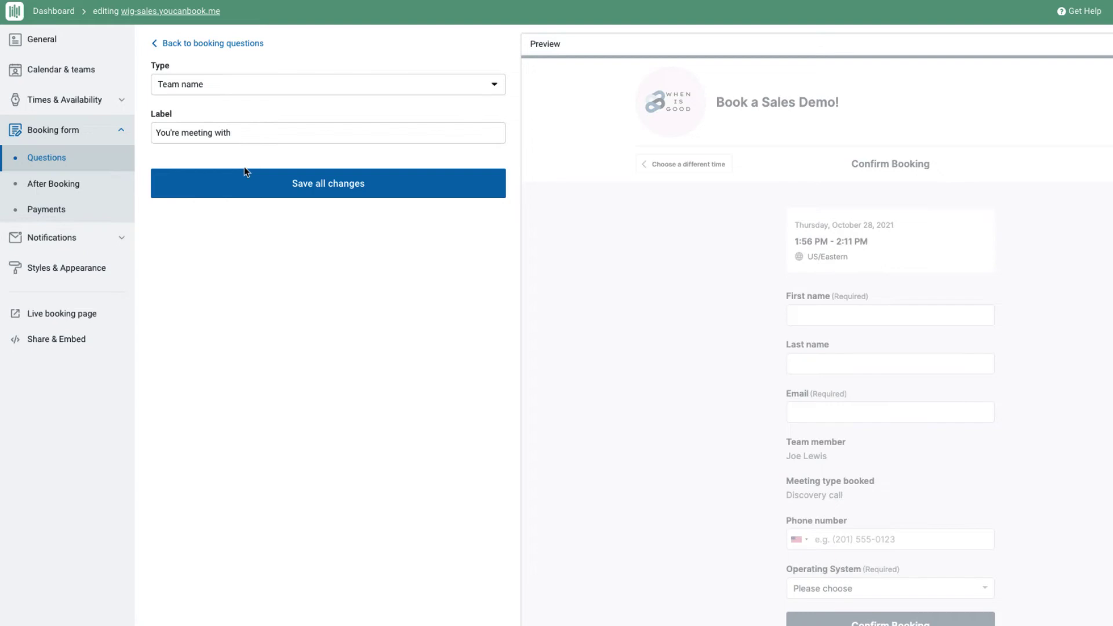
left_click(255, 186)
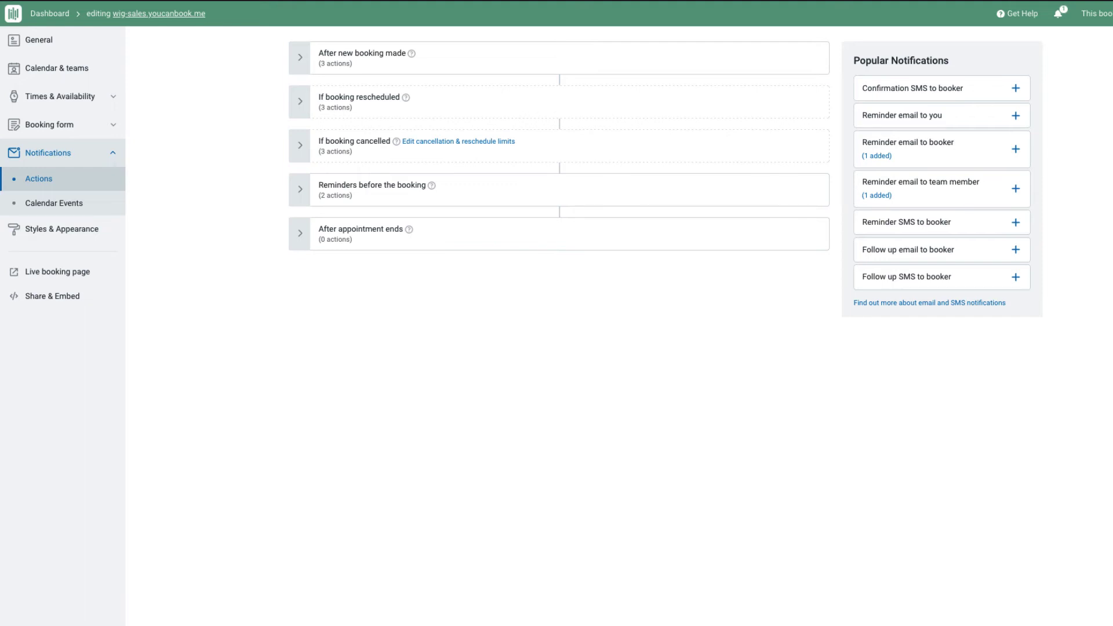
- Expand After new booking made to list its three confirmation actions
left_click(517, 62)
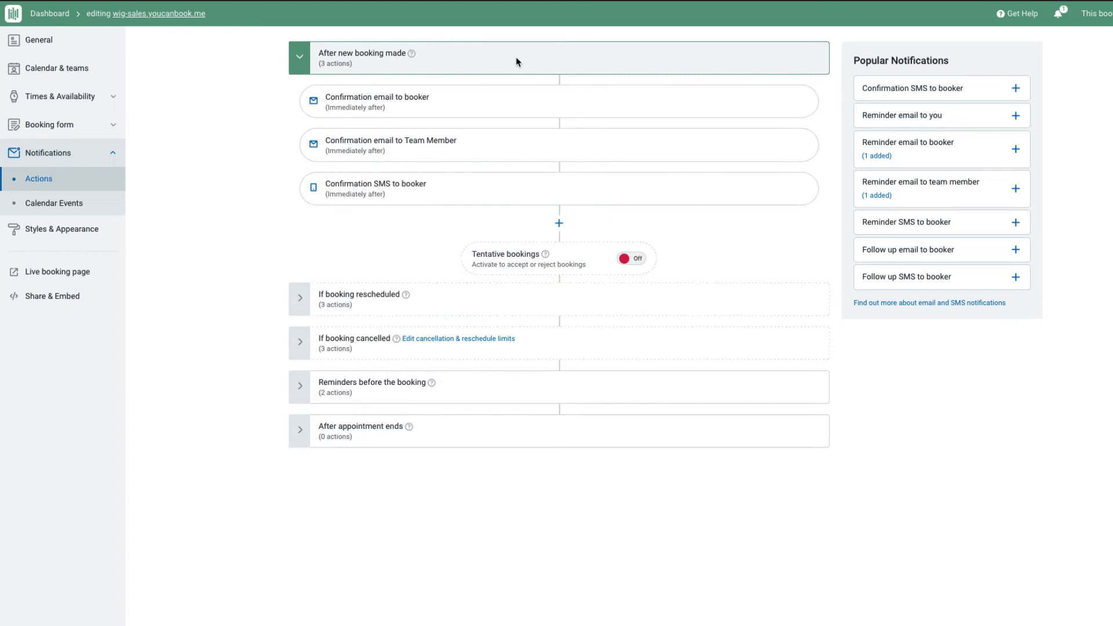
- Open the Confirmation email to booker and review its content and email preview
left_click(511, 107)
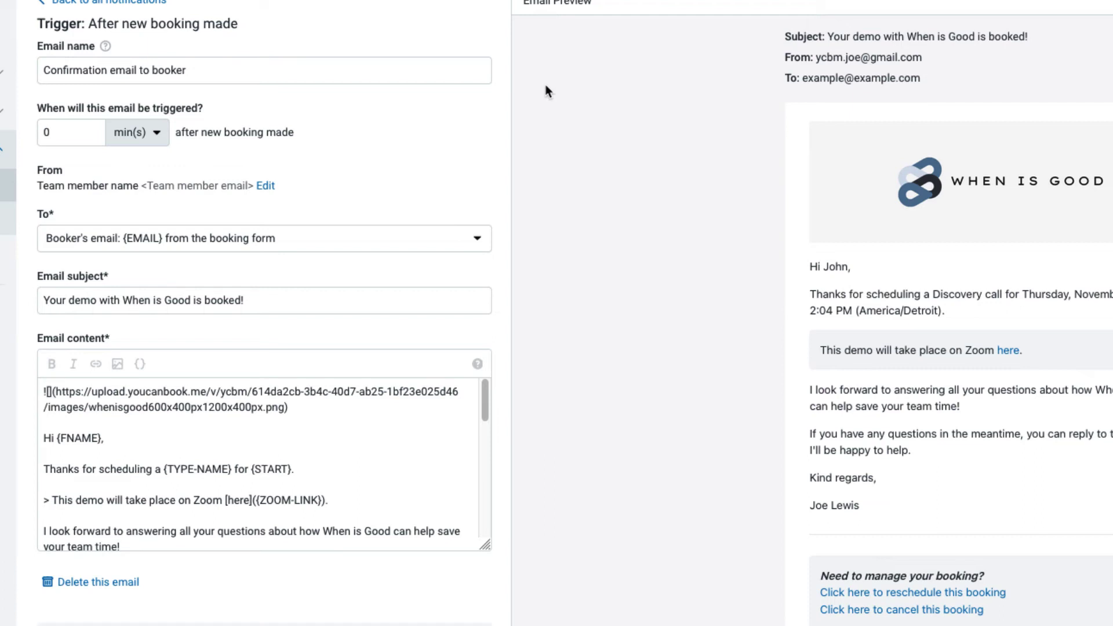
scroll(499, 467, "down", 10)
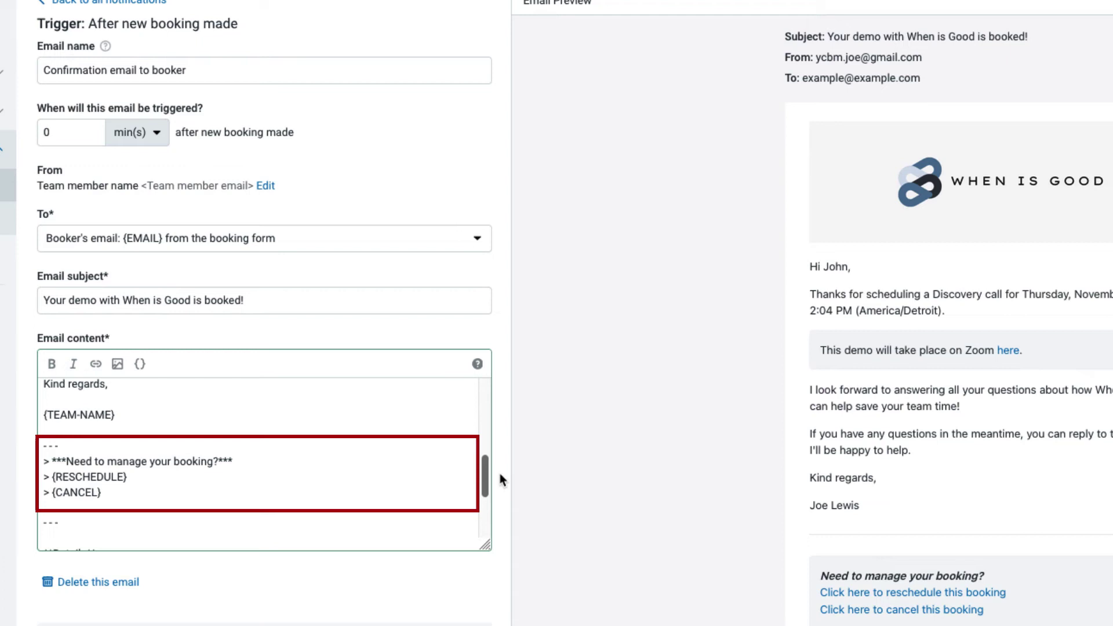
scroll(500, 474, "down", 1)
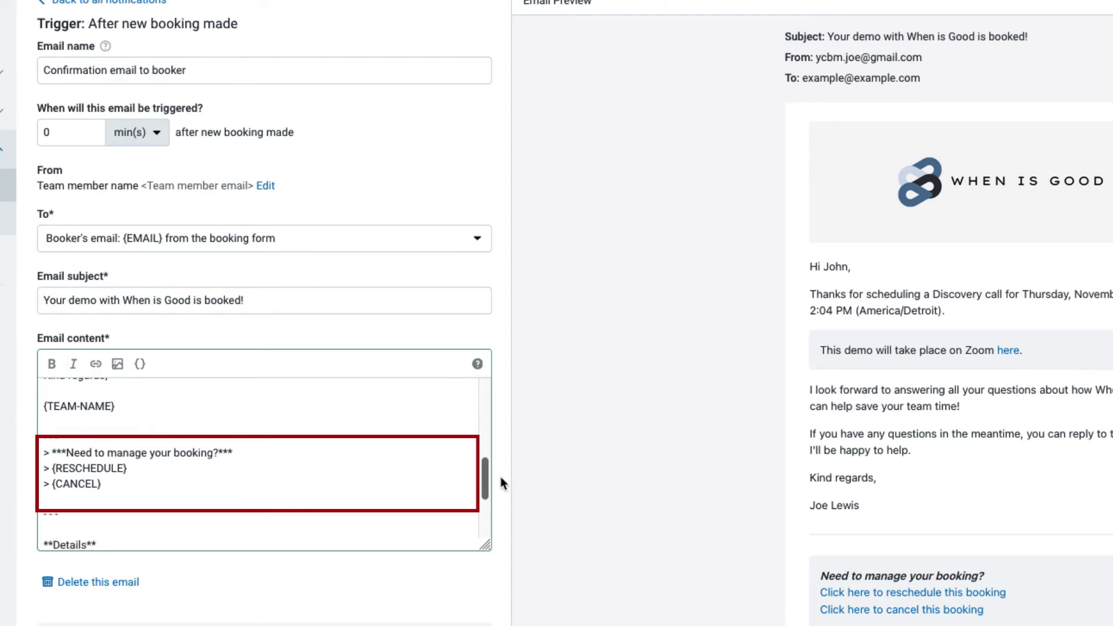
scroll(505, 441, "up", 10)
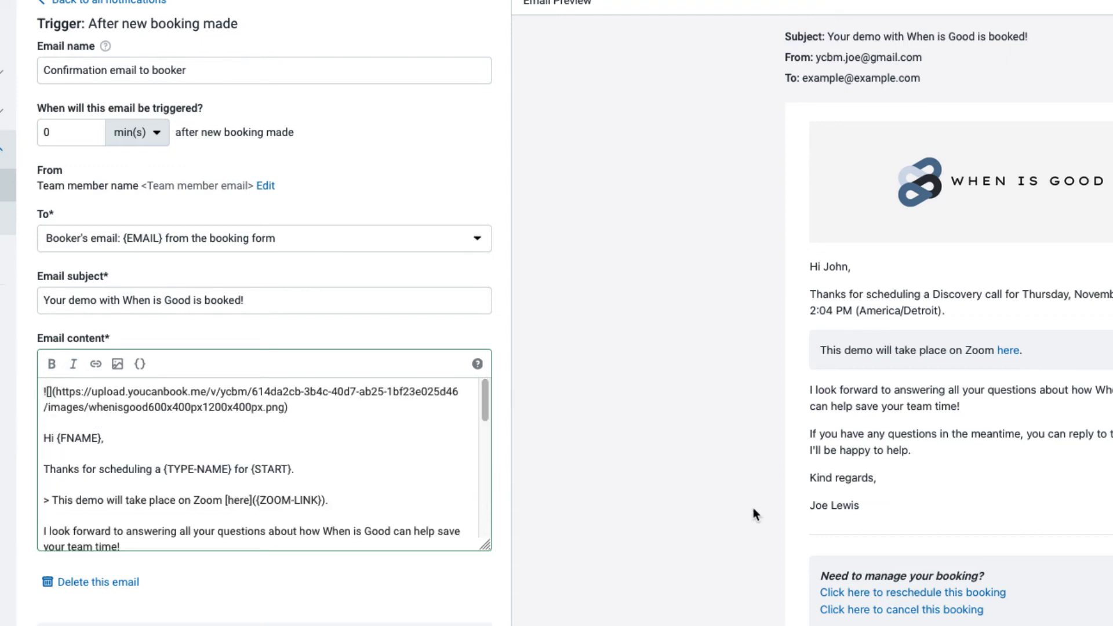
scroll(719, 525, "down", 1)
scroll(716, 524, "down", 5)
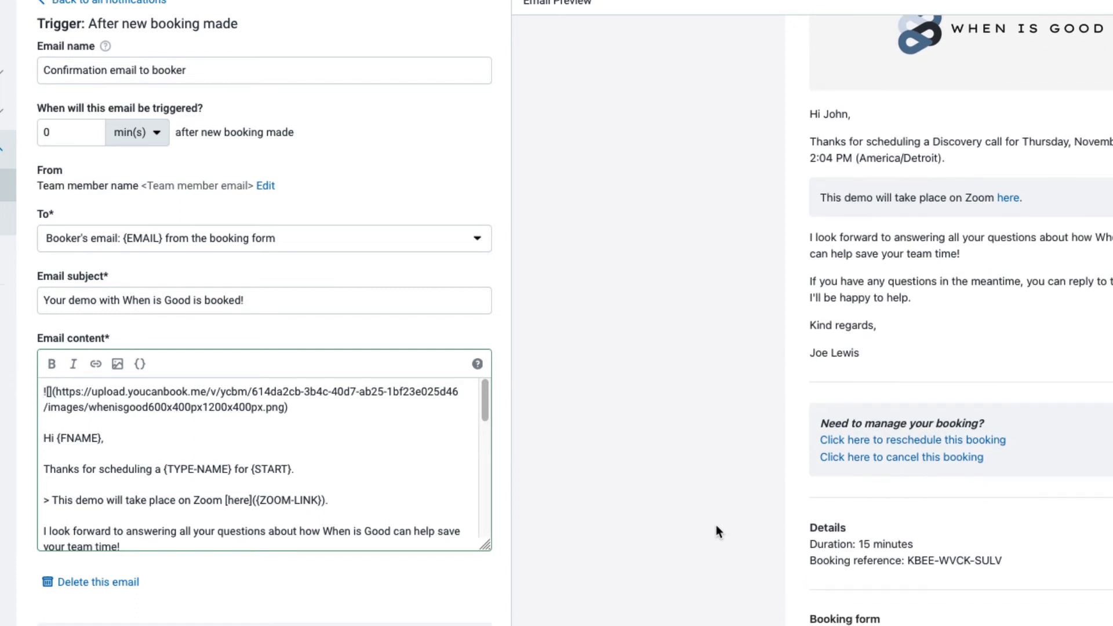
scroll(715, 524, "up", 4)
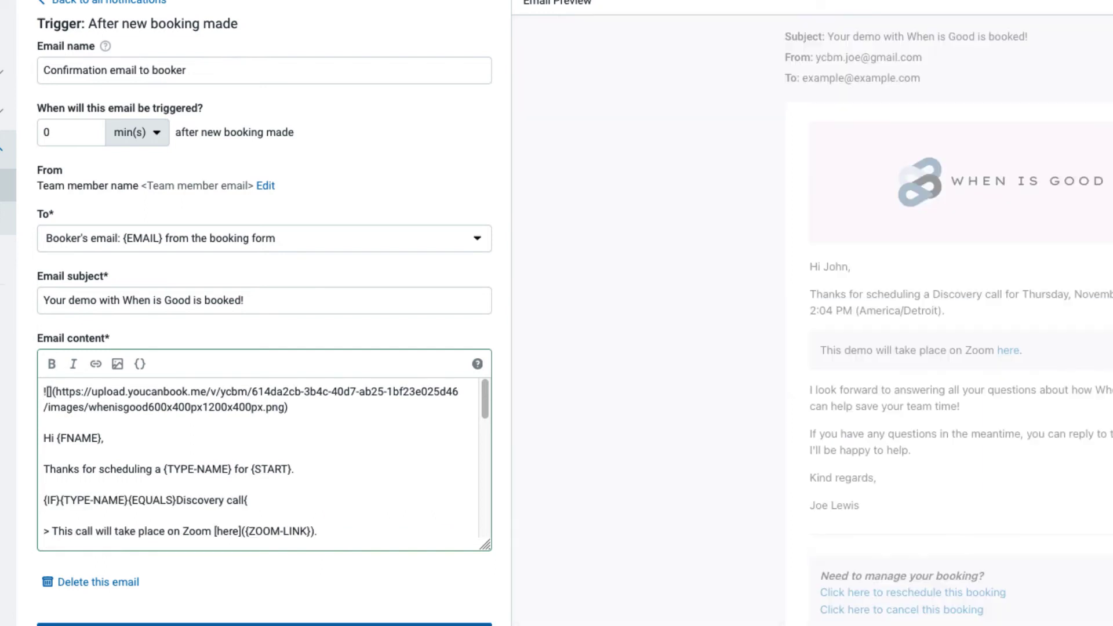
- Type the conditional line 'We are looking forward to understanding your use case and how When Is Good can save you time.'
type("{THEN}We ar")
type("e lo")
type("ng forwar")
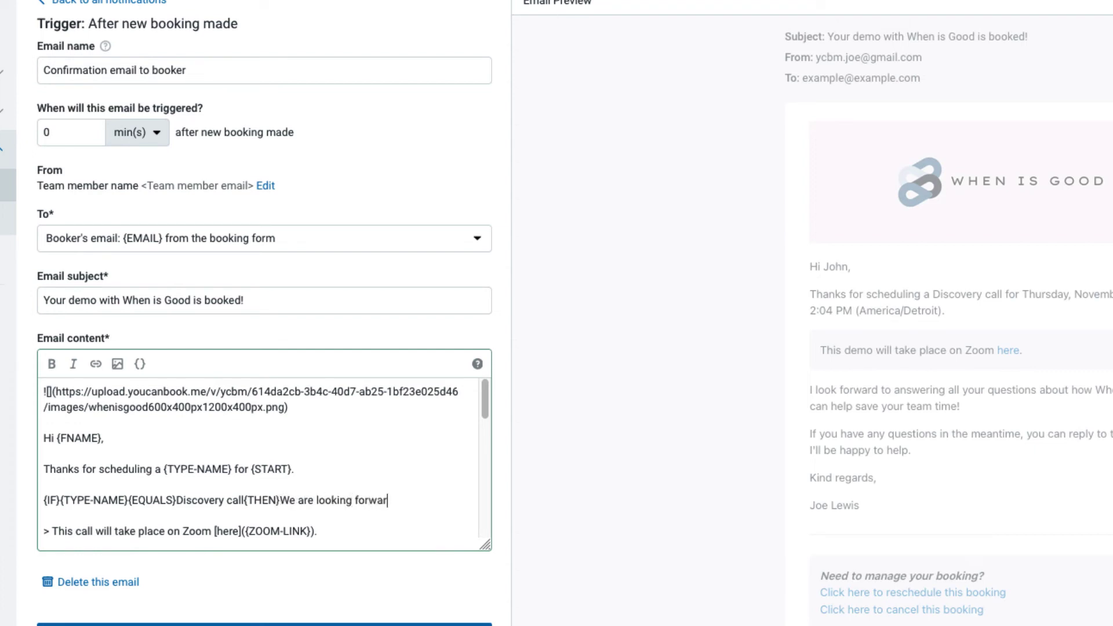
type("d to understanding ")
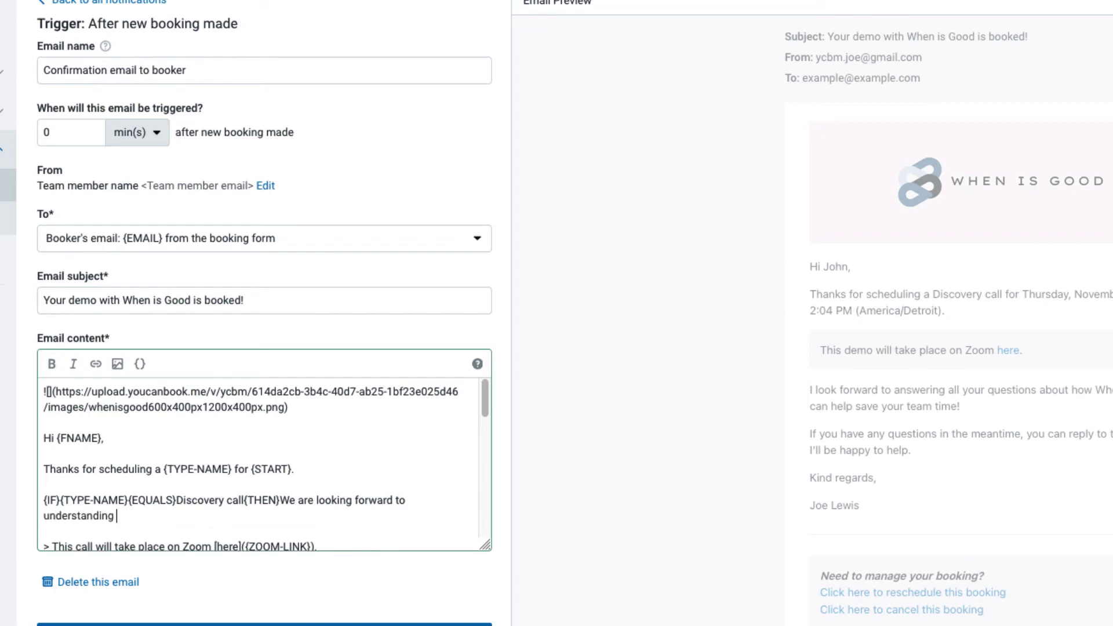
type("your use case and how Whe")
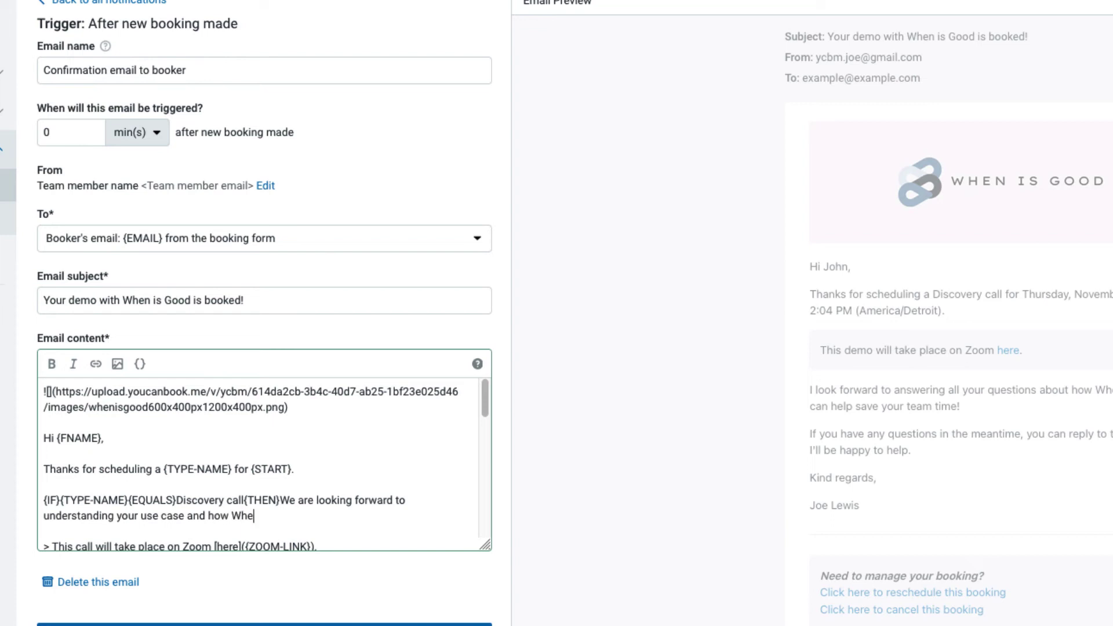
type("n Is Good can save you time.")
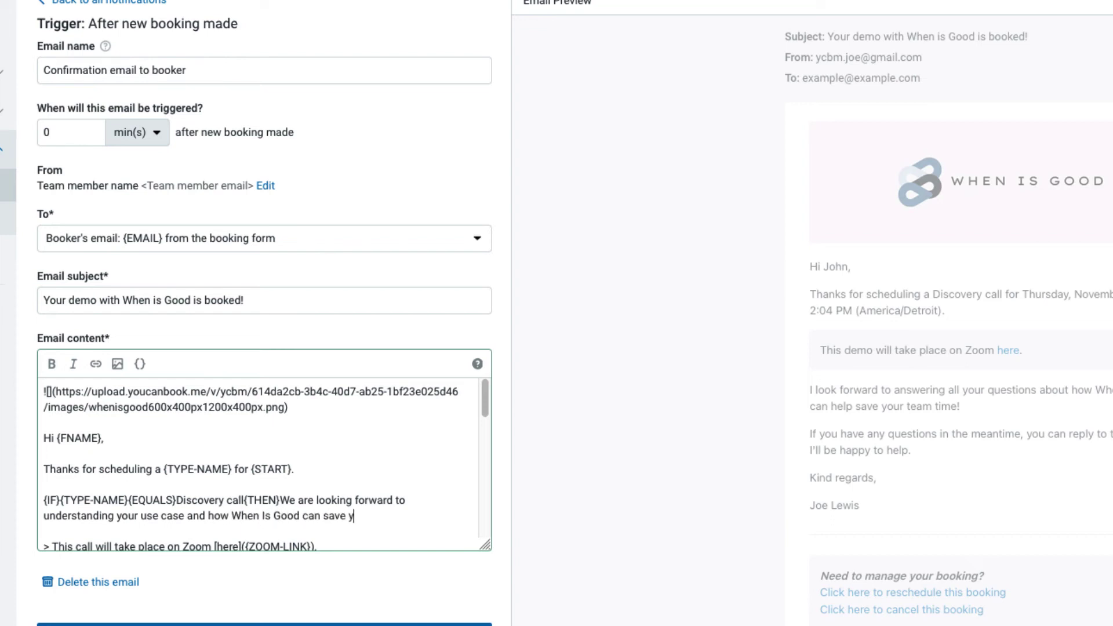
type("{ENDIF}")
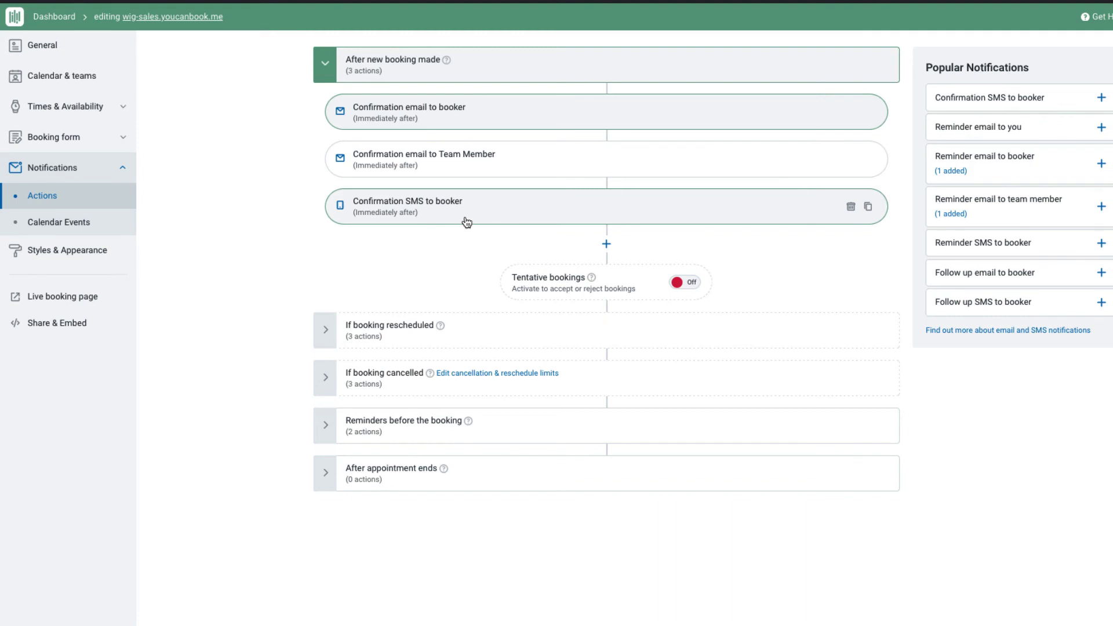
- Review the booker SMS, then add an Email notification from the 'Confirmation email to you' template
left_click(467, 222)
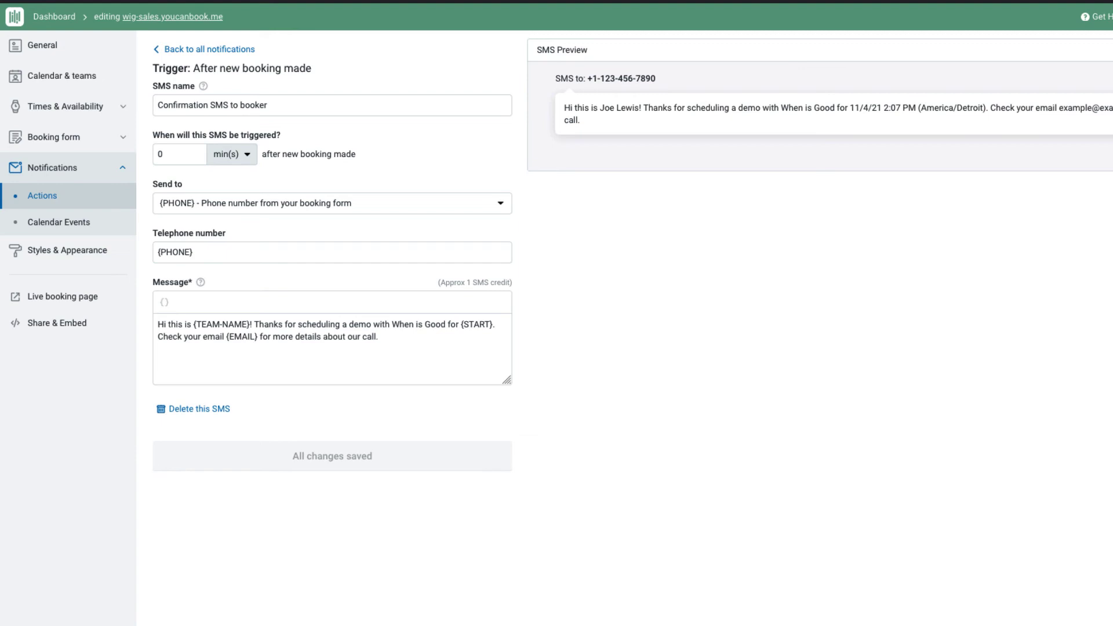
key("alt+Left")
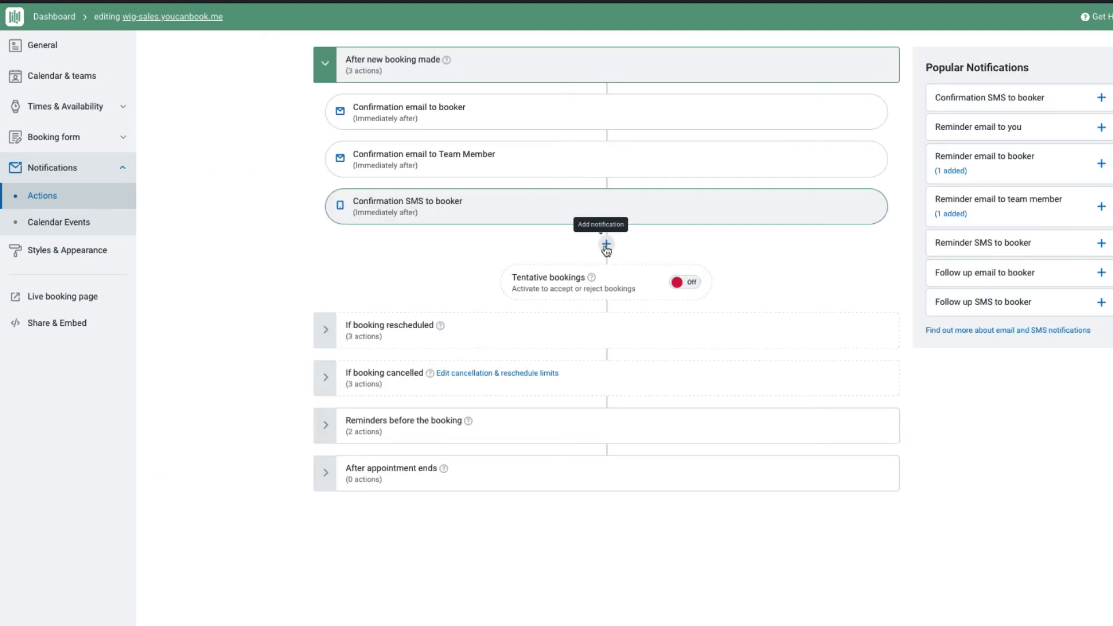
left_click(606, 244)
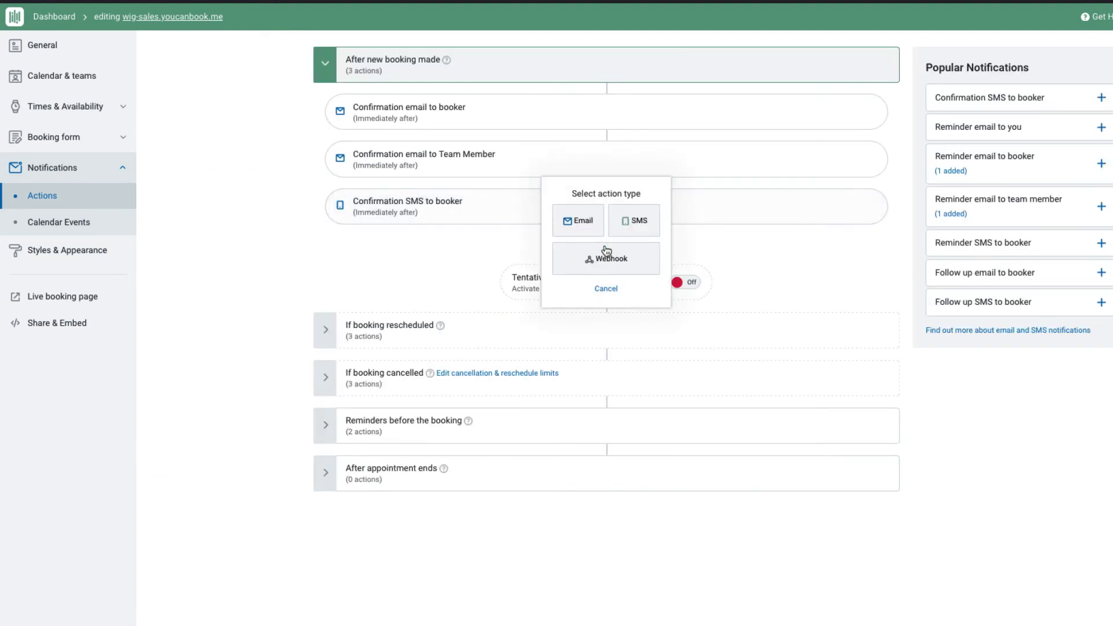
left_click(581, 226)
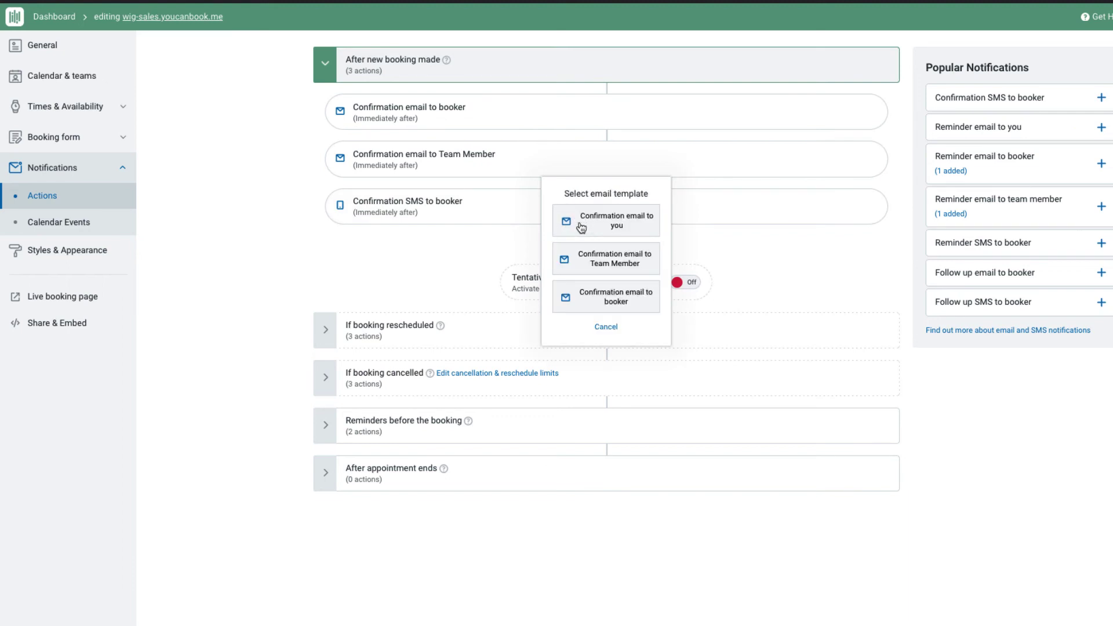
left_click(581, 226)
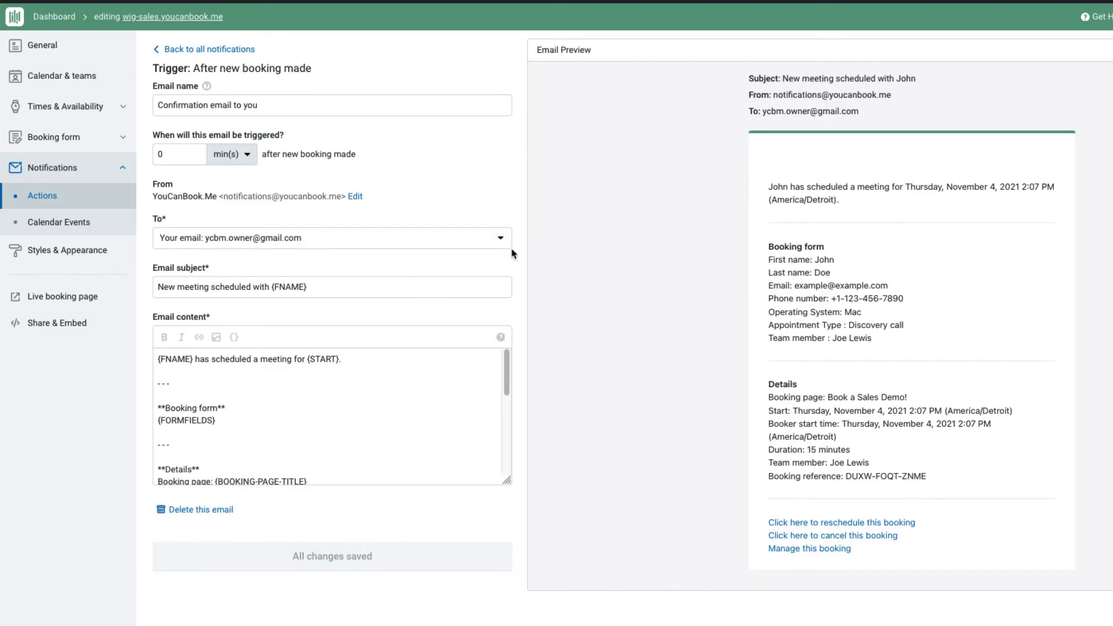
left_click(325, 240)
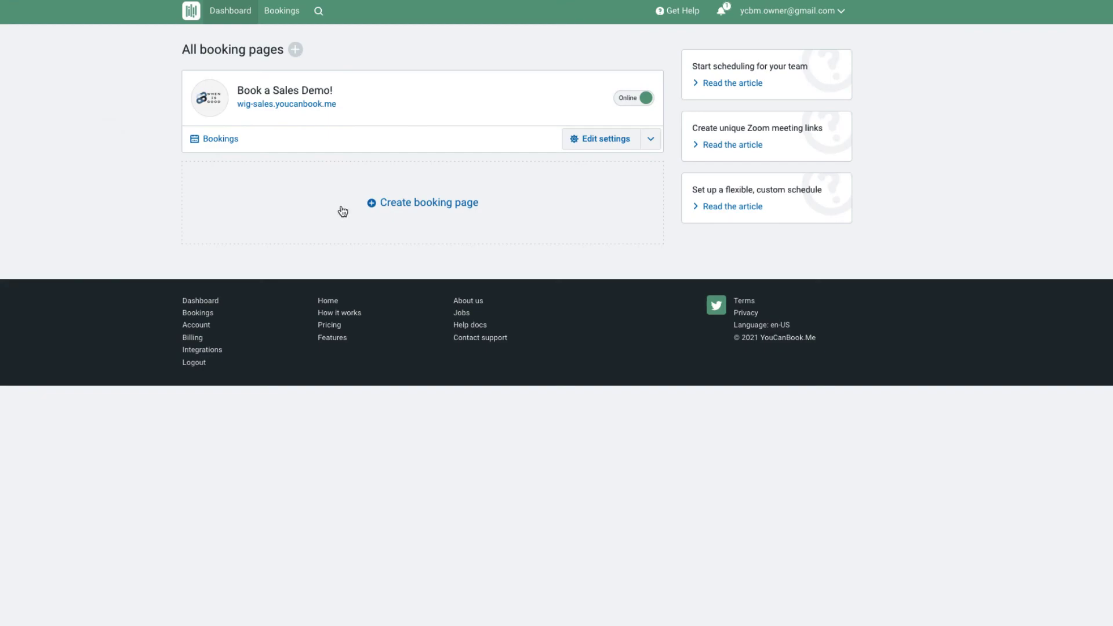
left_click(414, 202)
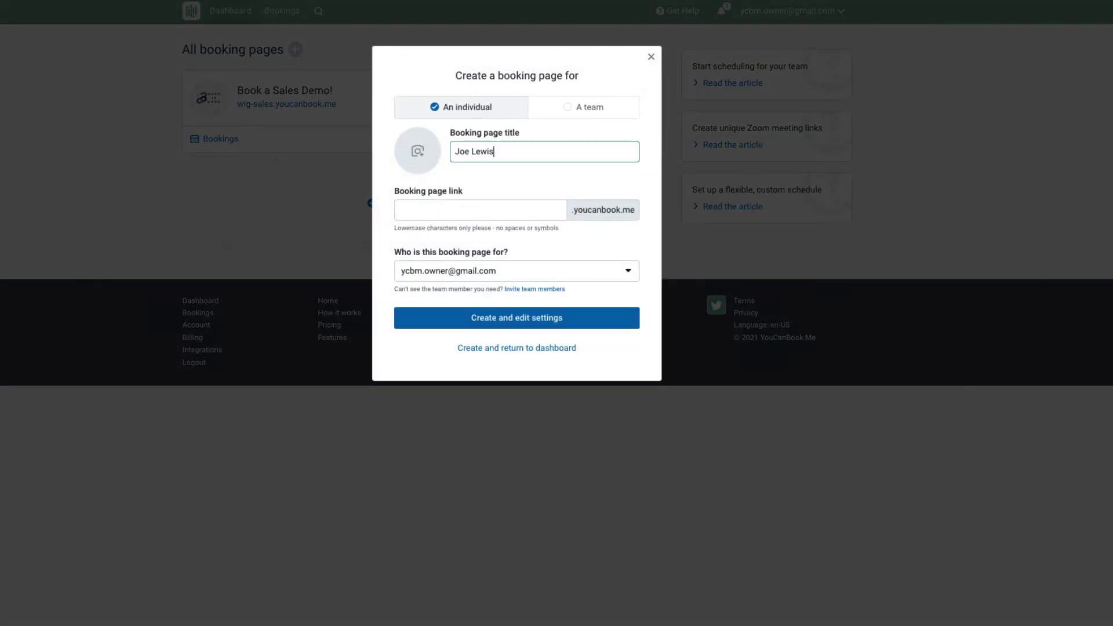
left_click(537, 209)
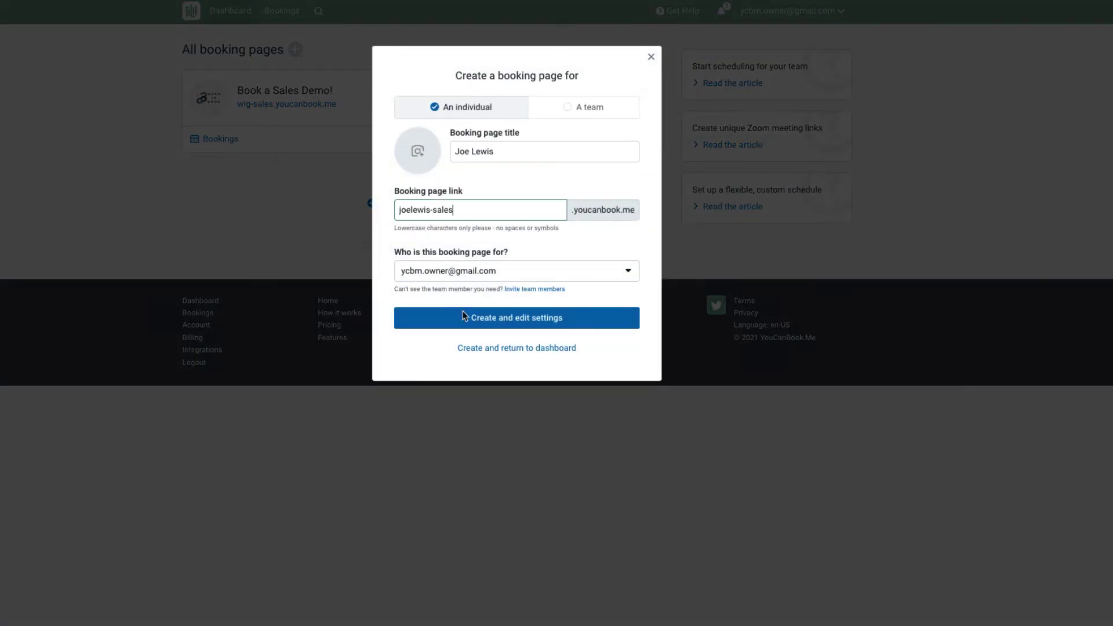
left_click(502, 270)
left_click(511, 244)
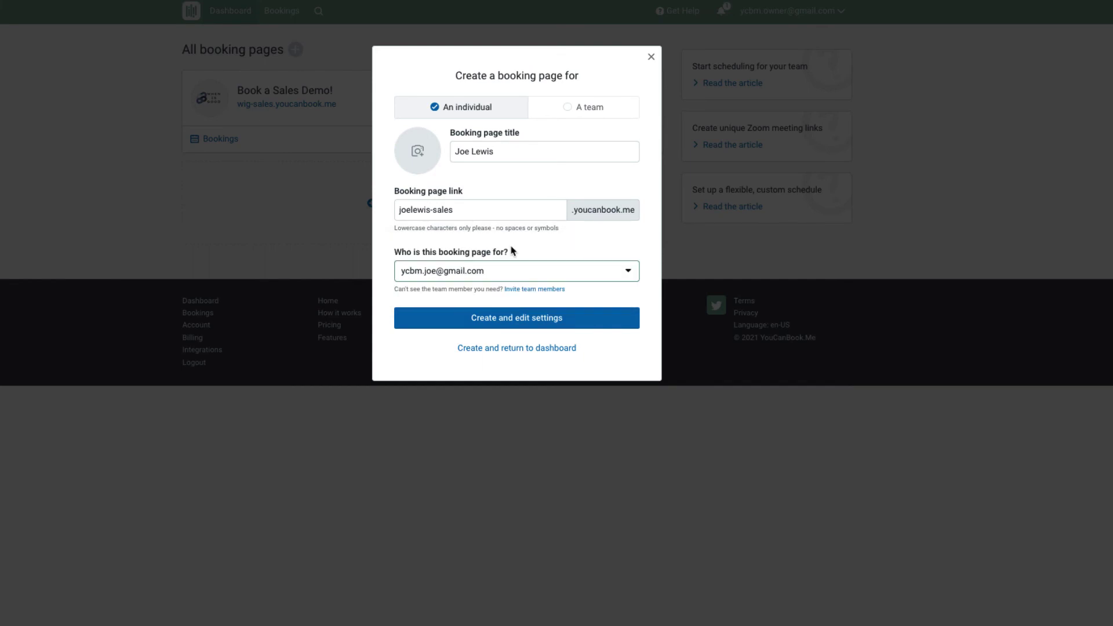
left_click(535, 321)
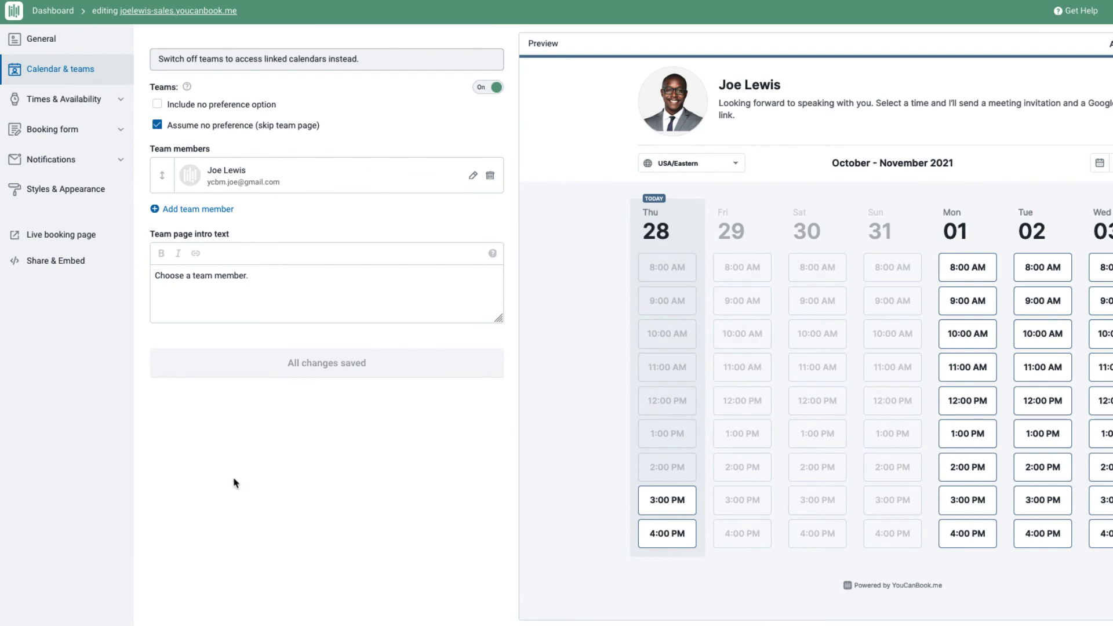
left_click(52, 12)
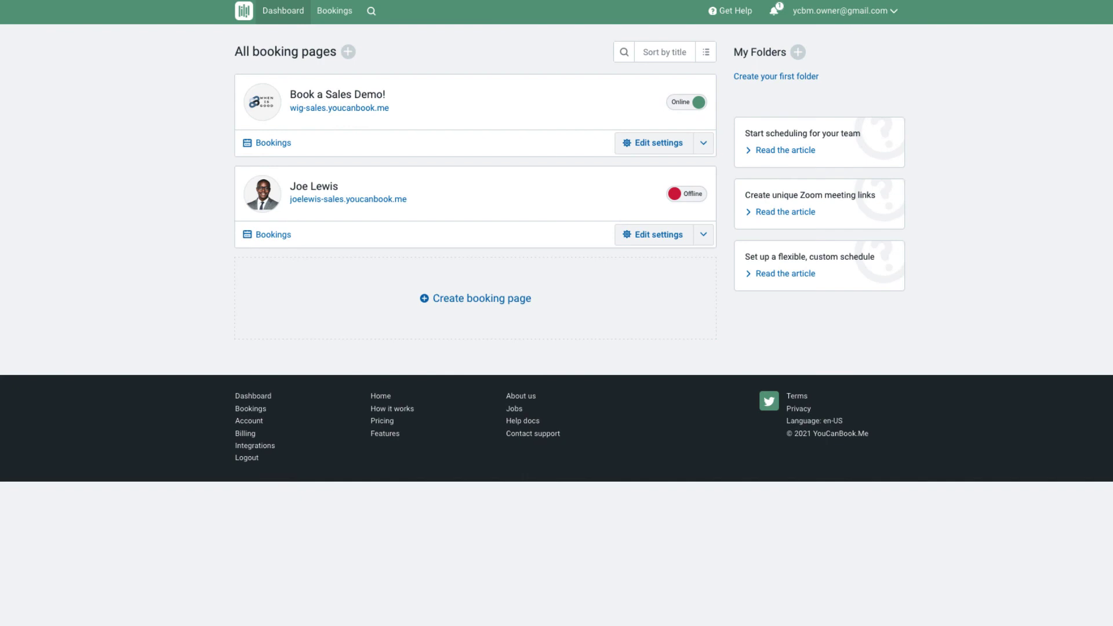
left_click(681, 193)
left_click(709, 240)
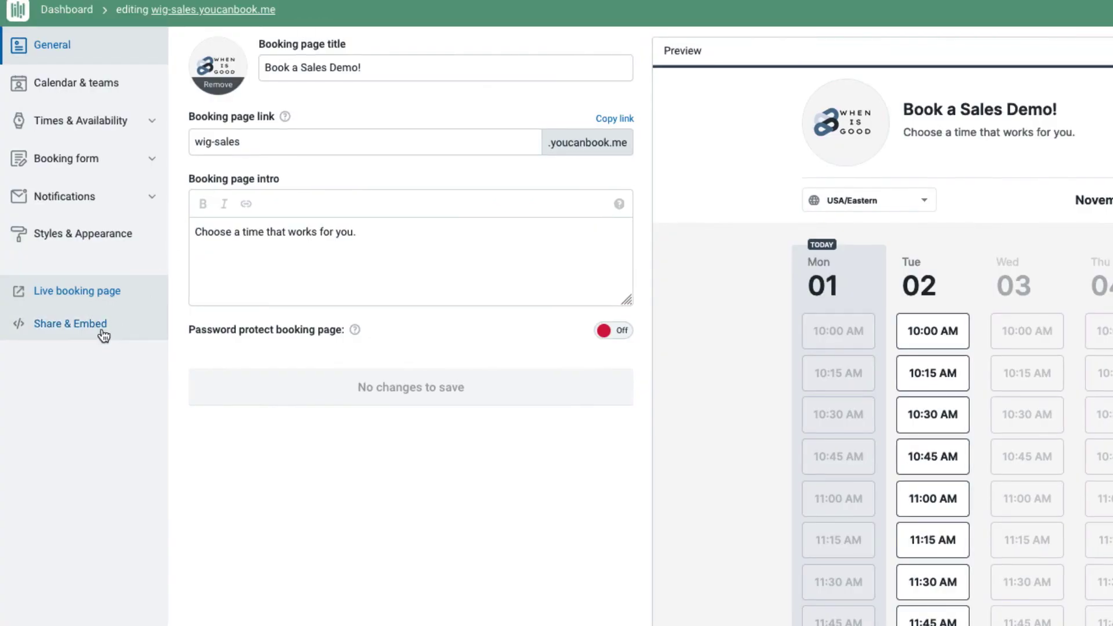
left_click(70, 330)
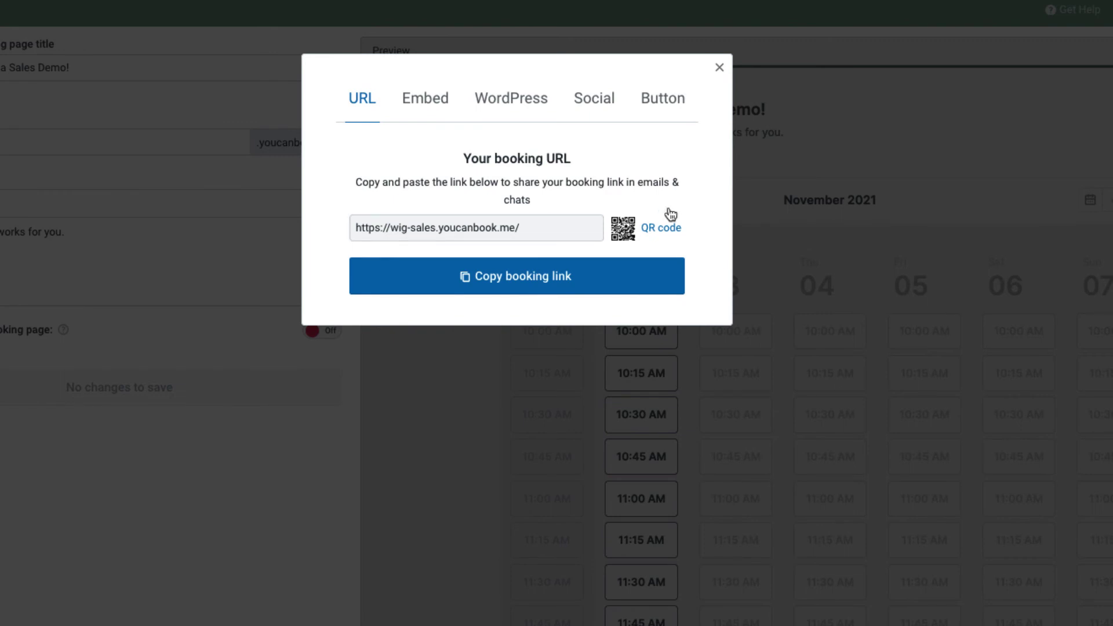
- Show the sales demo page's embed code, then connect the account to Zapier under Integrations
left_click(440, 99)
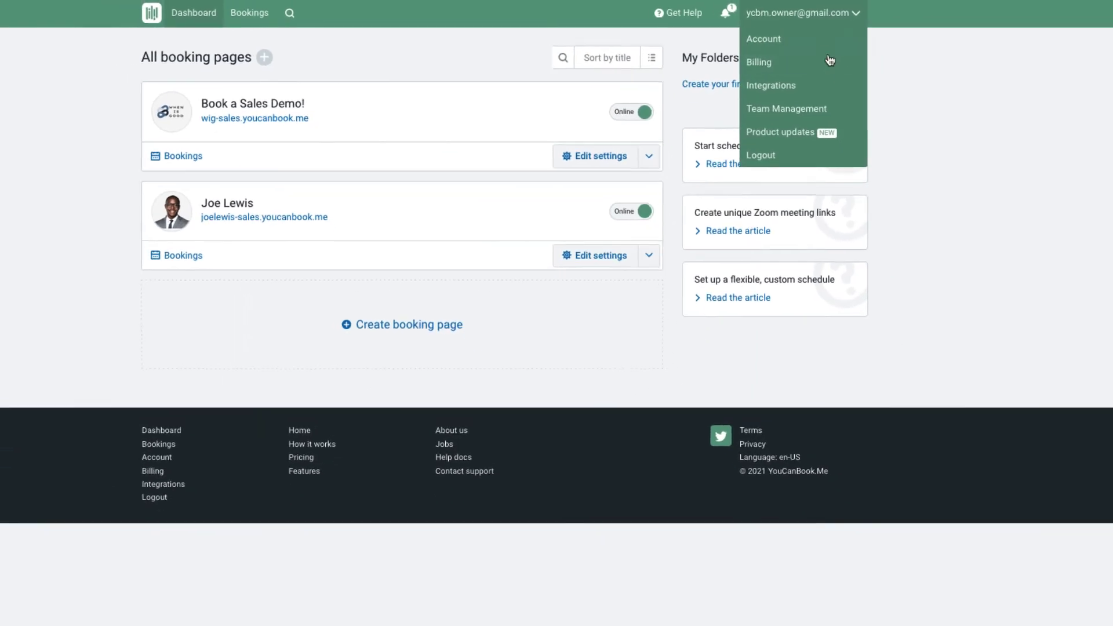
left_click(817, 87)
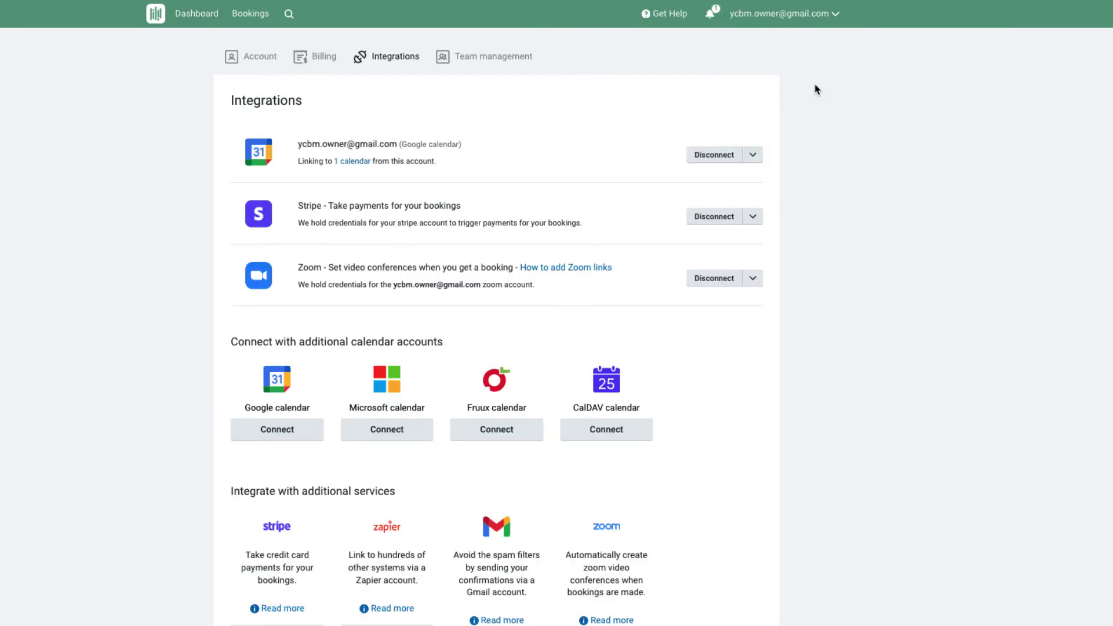
scroll(839, 336, "down", 1)
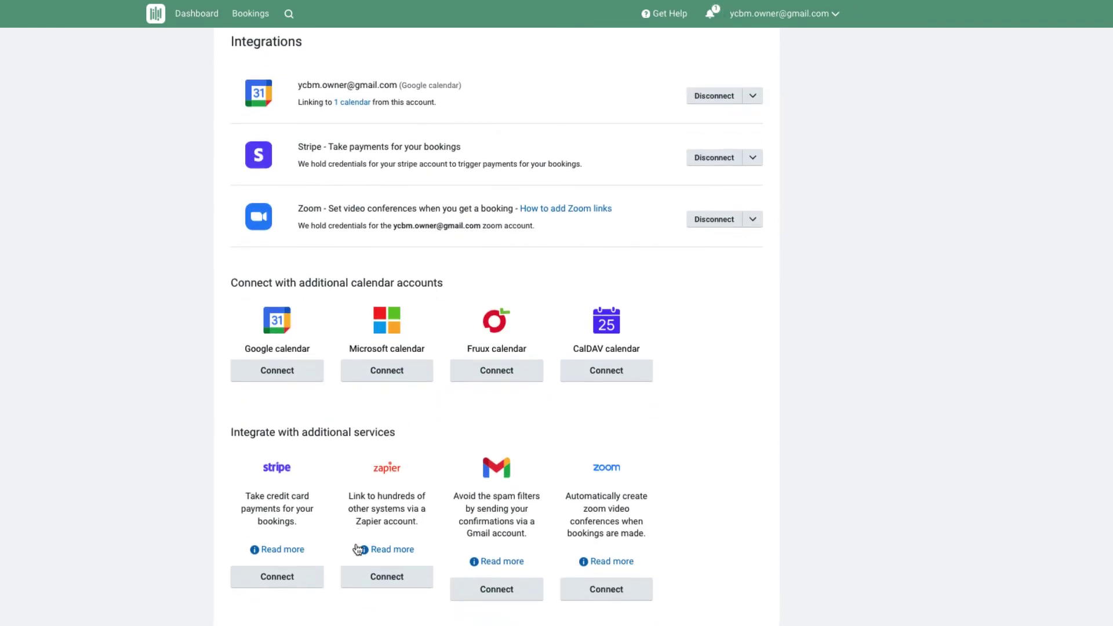
left_click(372, 580)
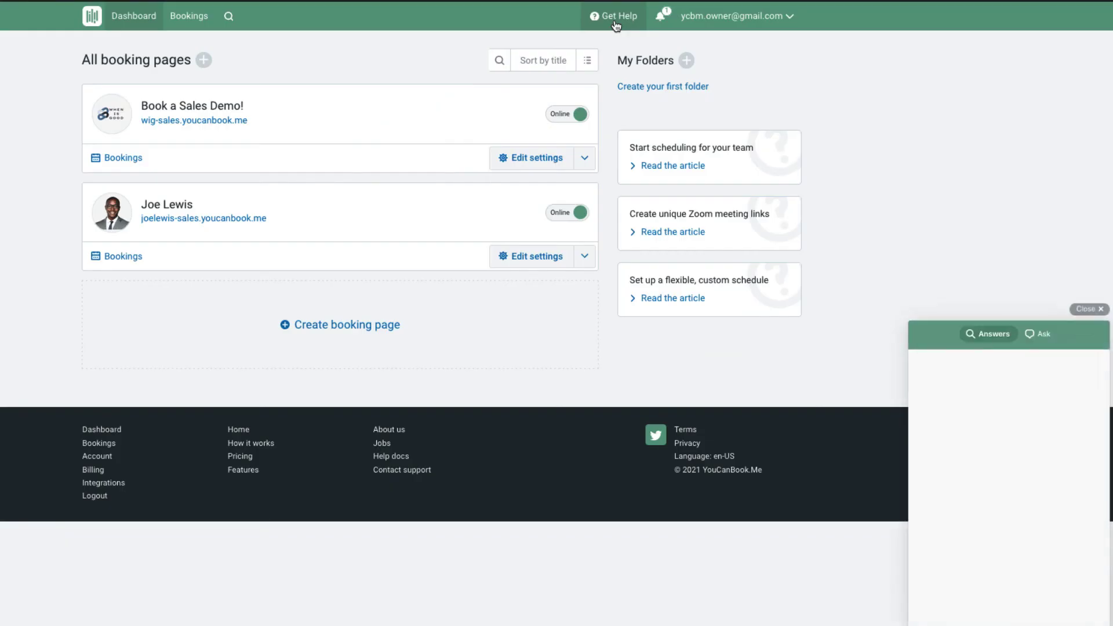
- Ask support about Team Setup in Get Help and open the Support for Teams articles
left_click(1038, 337)
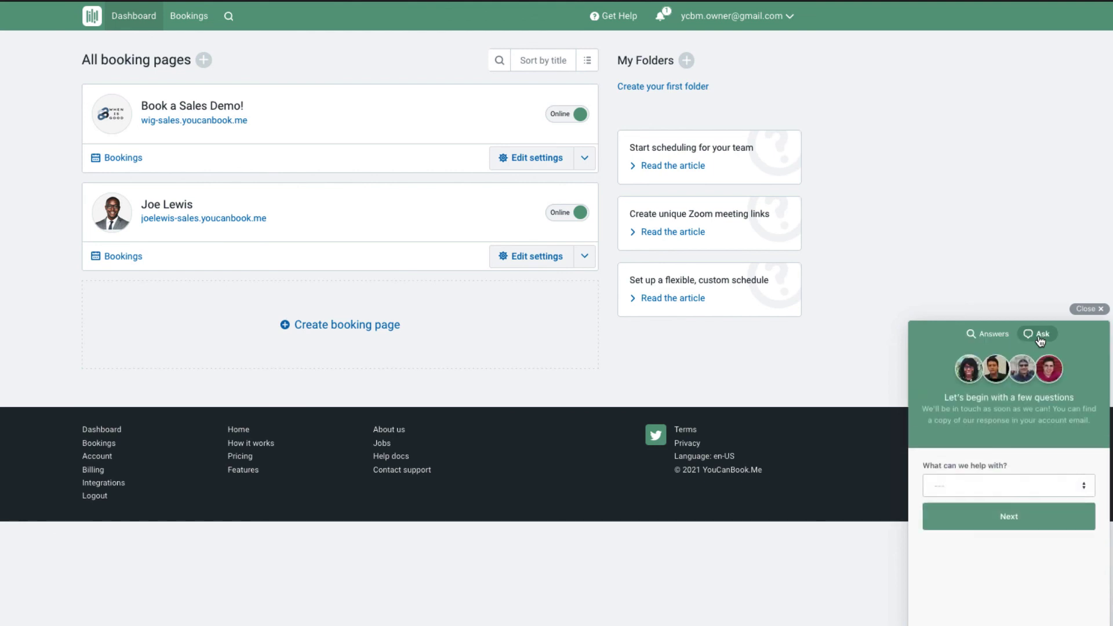
left_click(1035, 488)
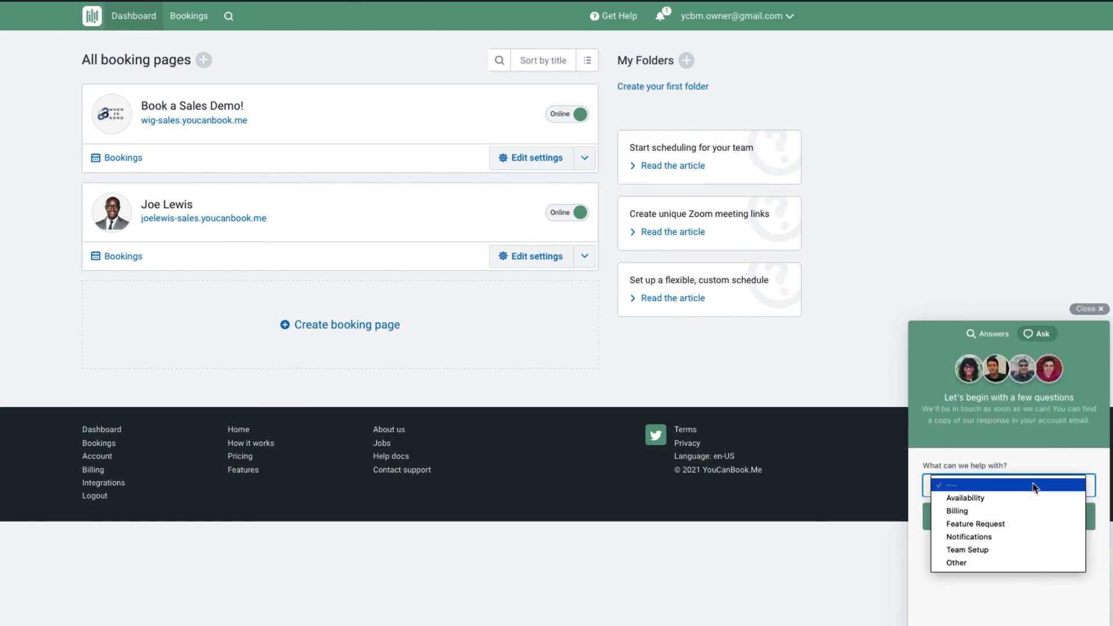
left_click(1032, 550)
left_click(1032, 515)
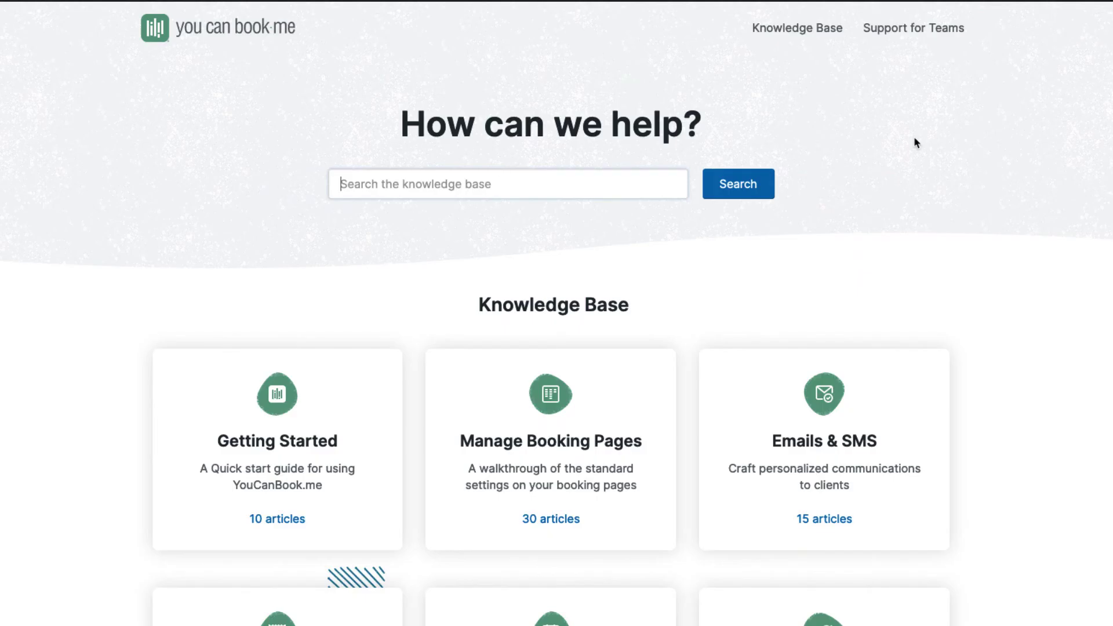
left_click(924, 29)
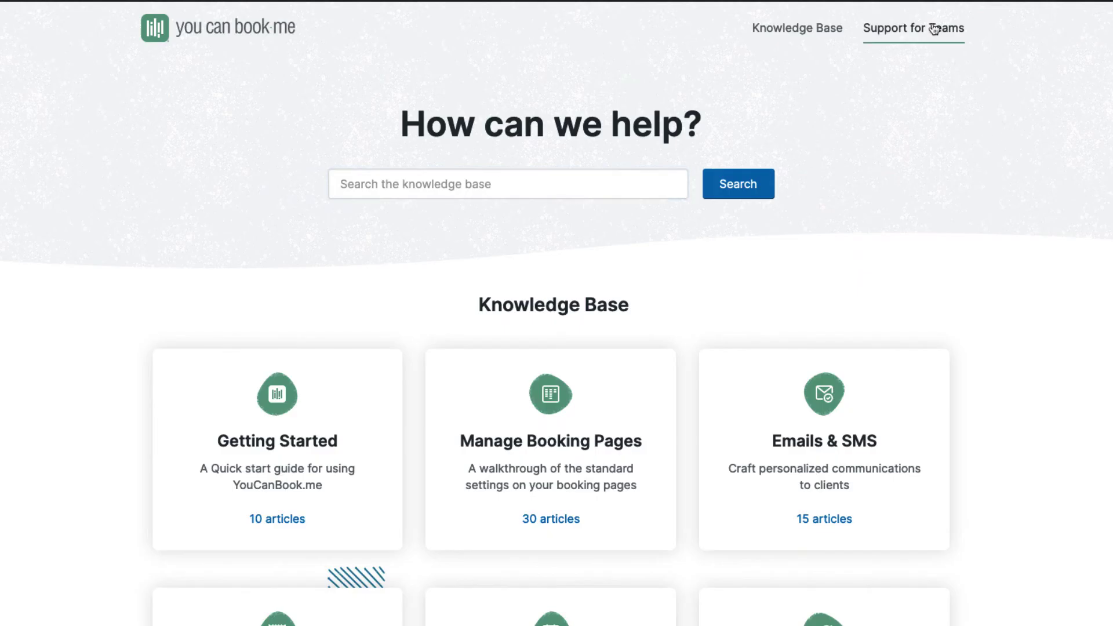